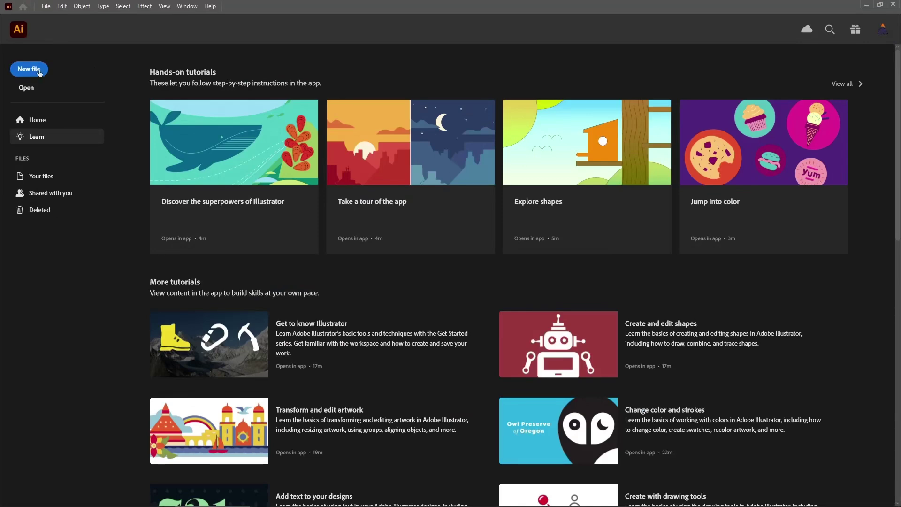
Start a new document measured in pixels, 850 px wide and 850 px high.
click(39, 73)
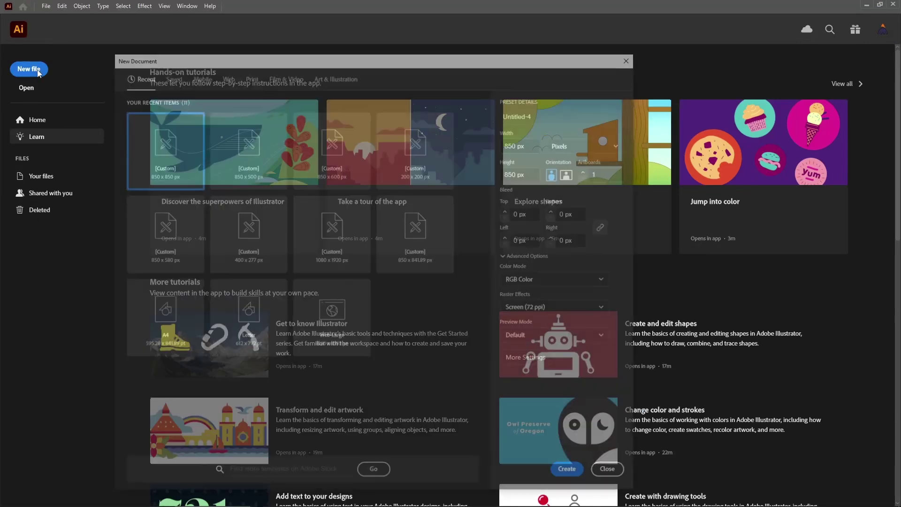
click(600, 145)
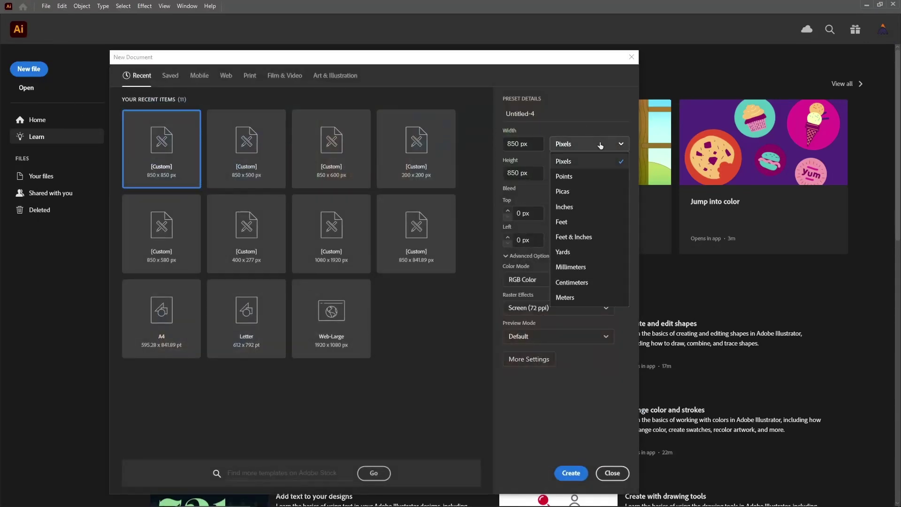
click(585, 162)
click(532, 144)
double_click(531, 144)
double_click(534, 172)
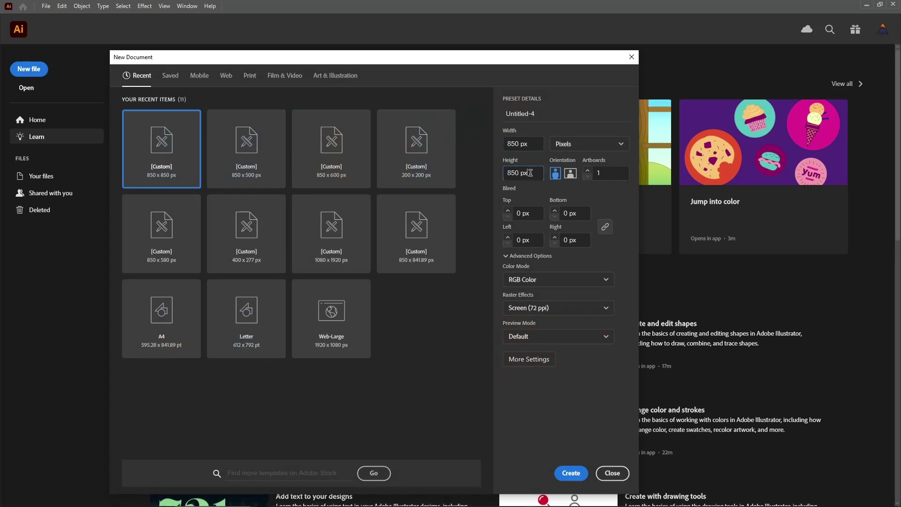
Create the document with RGB Color mode and Screen (72 ppi) raster effects, and fit the artboard in the window.
click(587, 280)
click(572, 296)
click(581, 306)
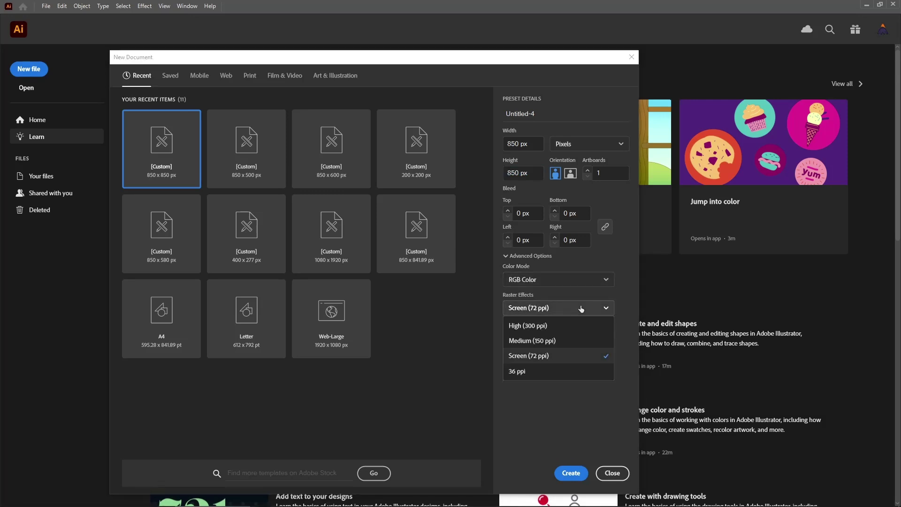
click(568, 360)
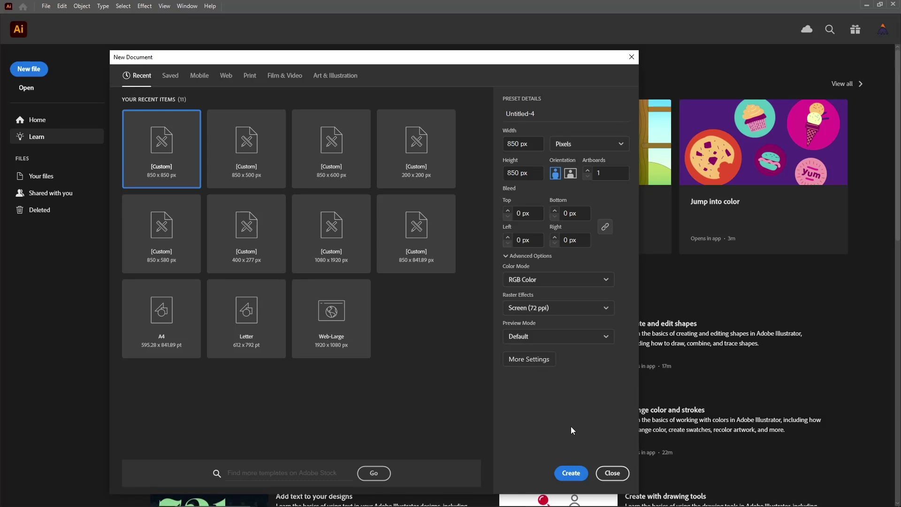
click(569, 473)
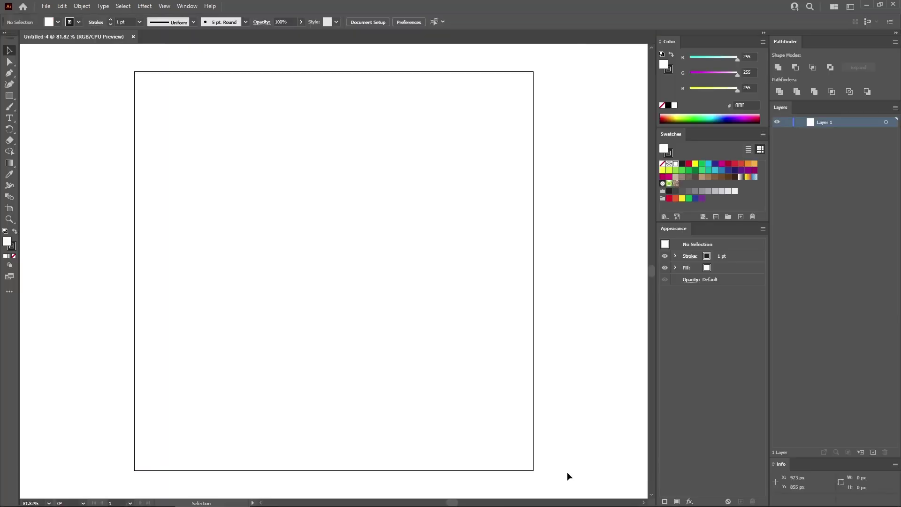
key(a)
key(v)
key(ctrl+0)
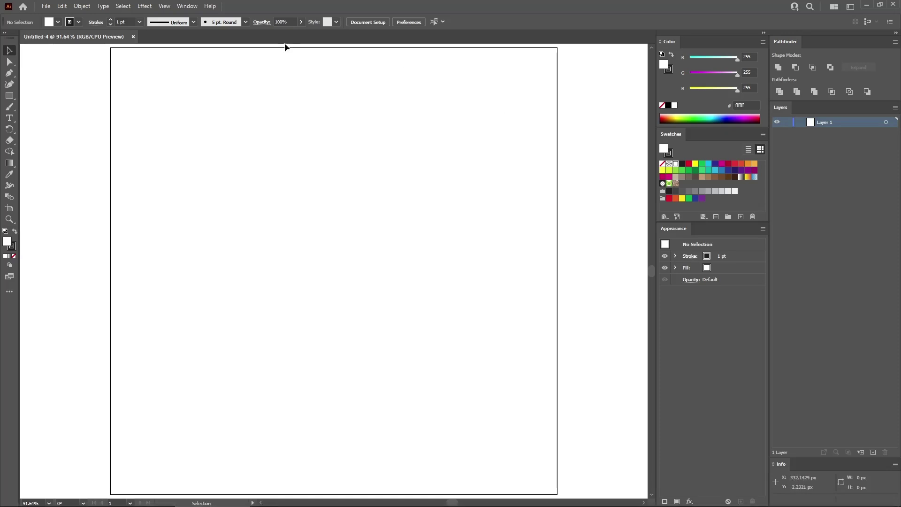
Show the document grid and enable Snap to Grid.
click(188, 6)
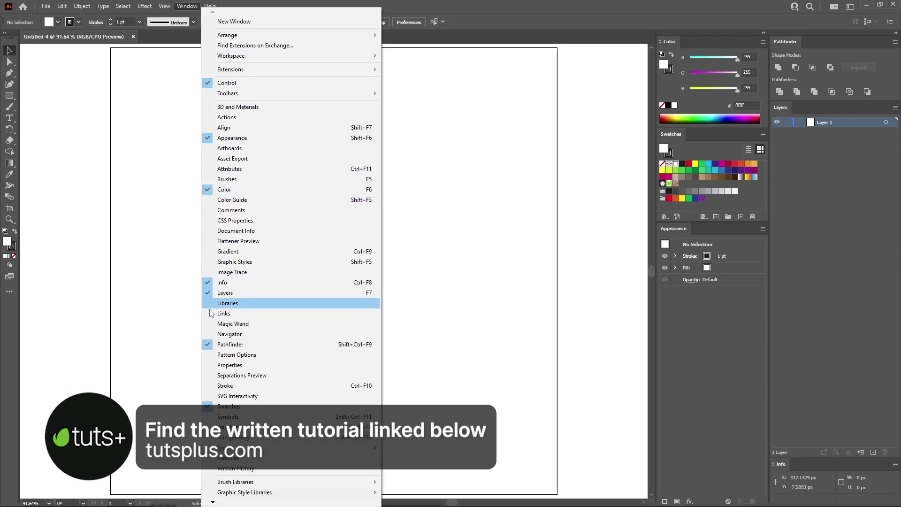
click(174, 265)
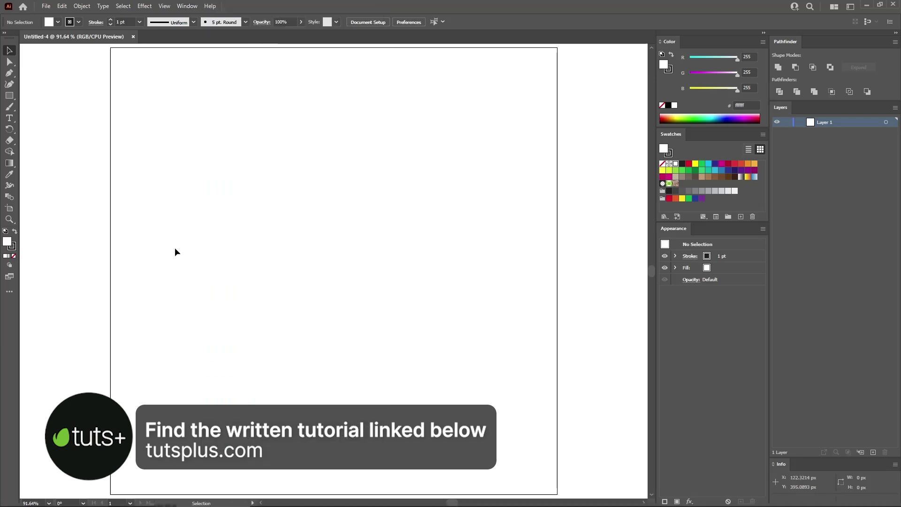
click(164, 6)
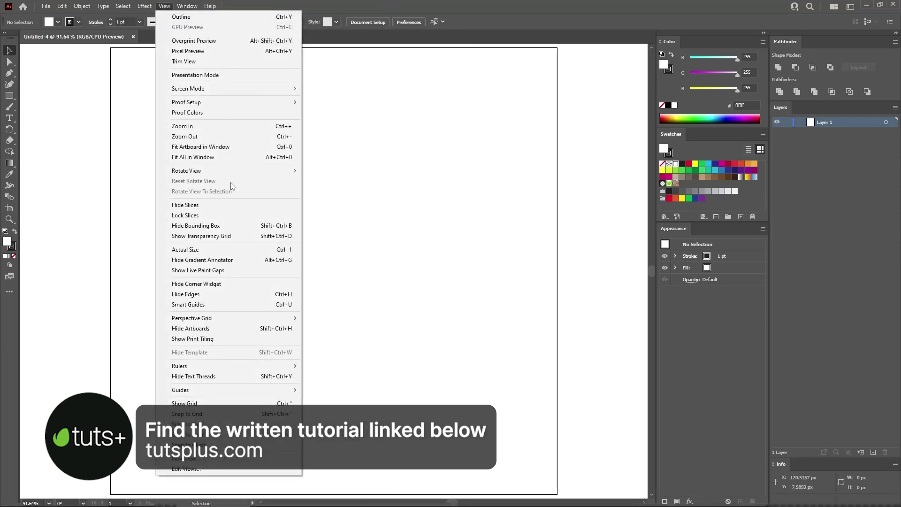
click(197, 403)
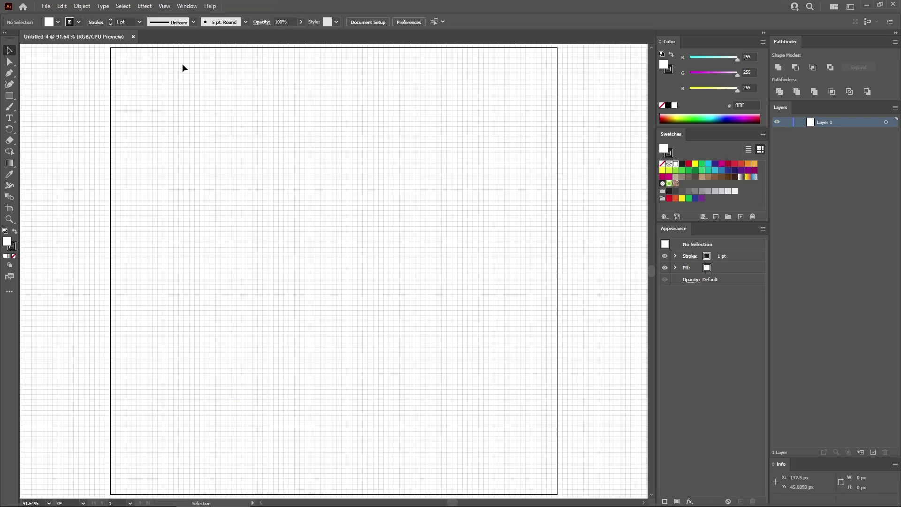
click(164, 6)
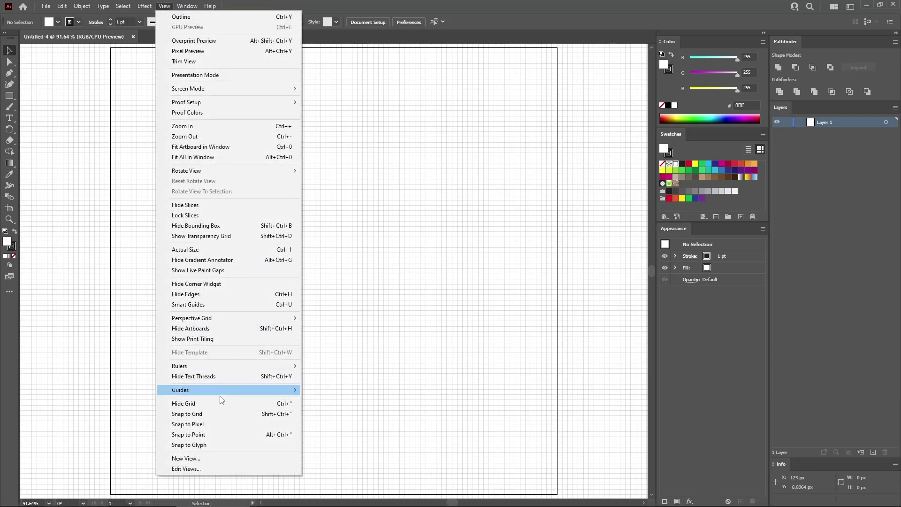
click(210, 414)
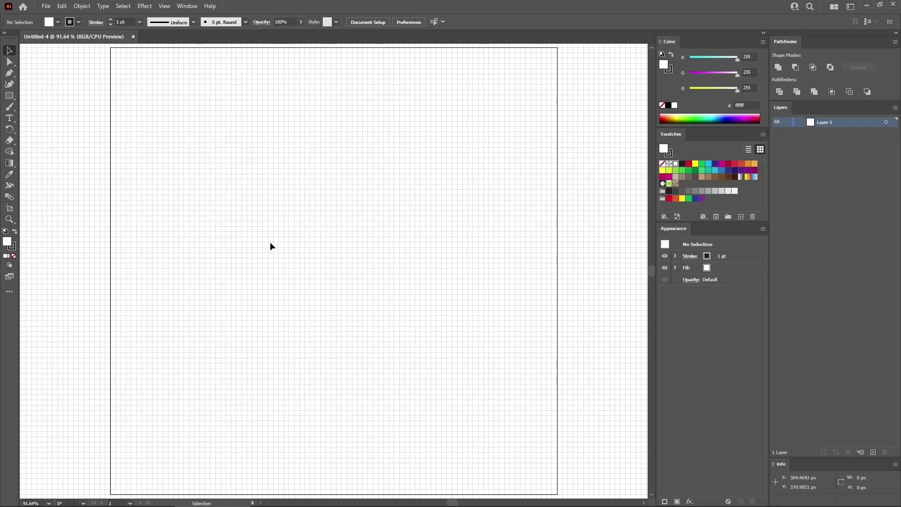
Set the grid preferences to a gridline every 5 px with 1 subdivision.
click(61, 7)
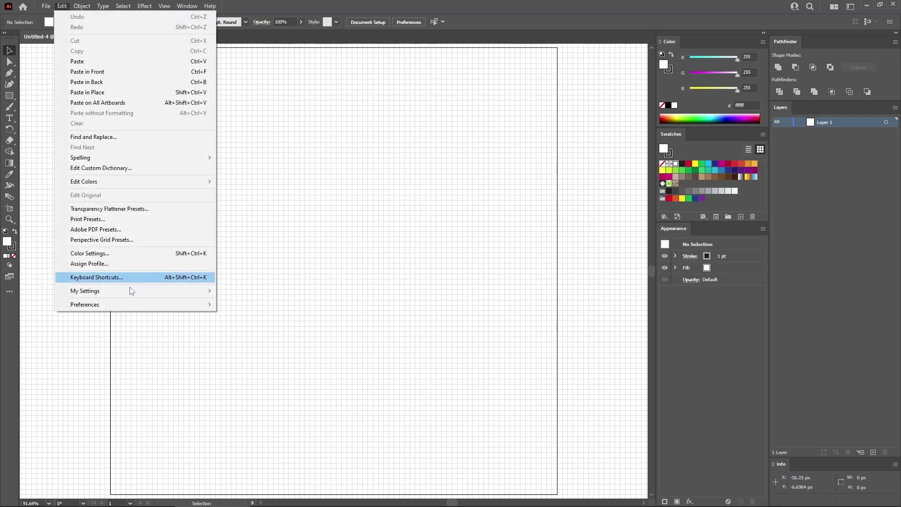
mouse_move(123, 306)
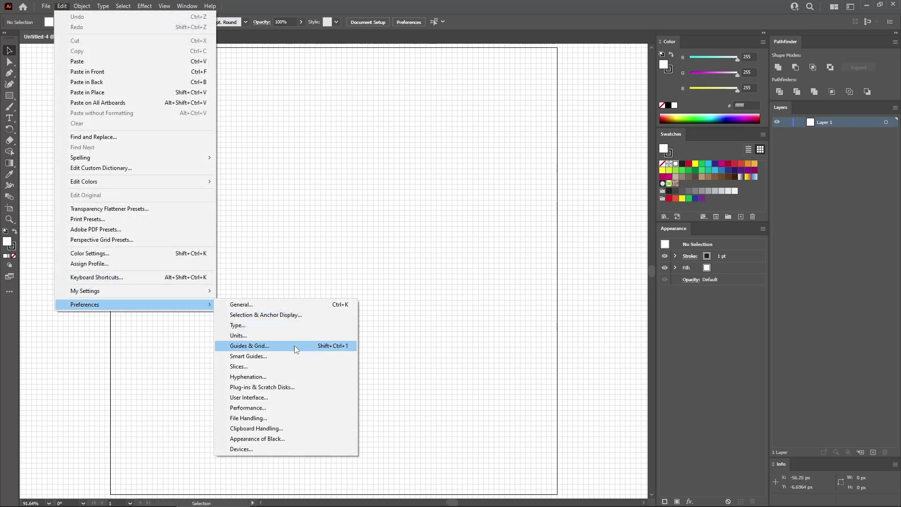
click(294, 345)
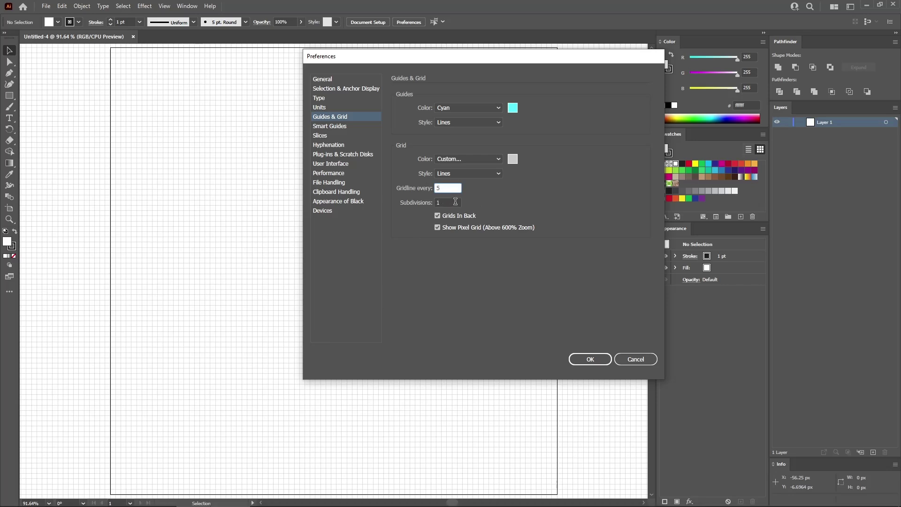
key(Tab)
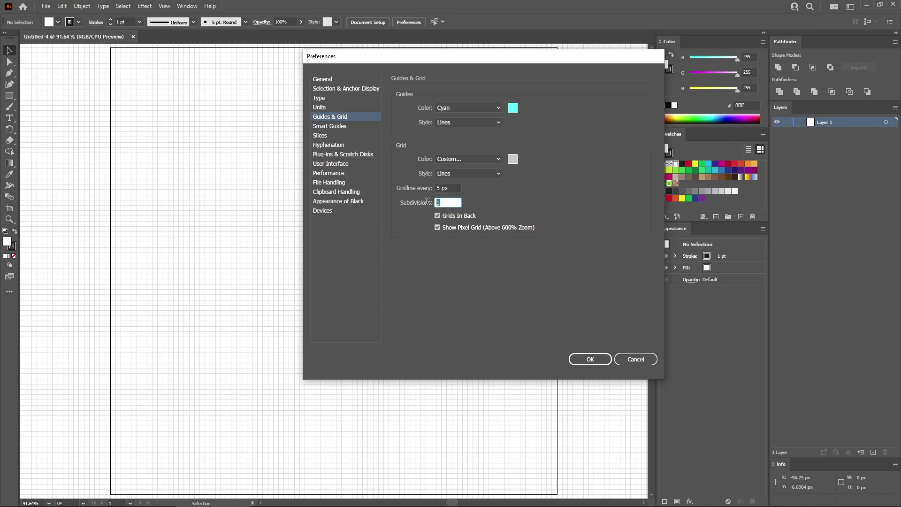
click(591, 359)
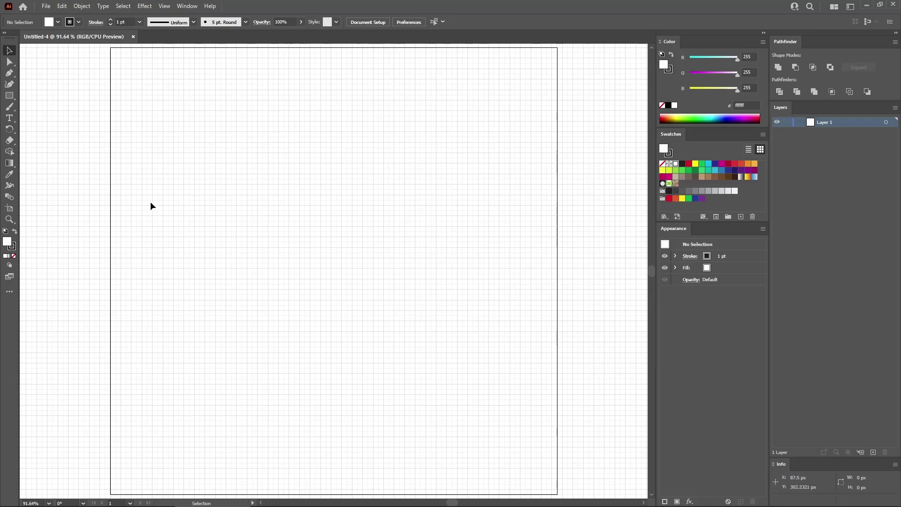
Prepare the Rectangle tool with no stroke and a fill color of R 220, G 194, B 159.
click(11, 96)
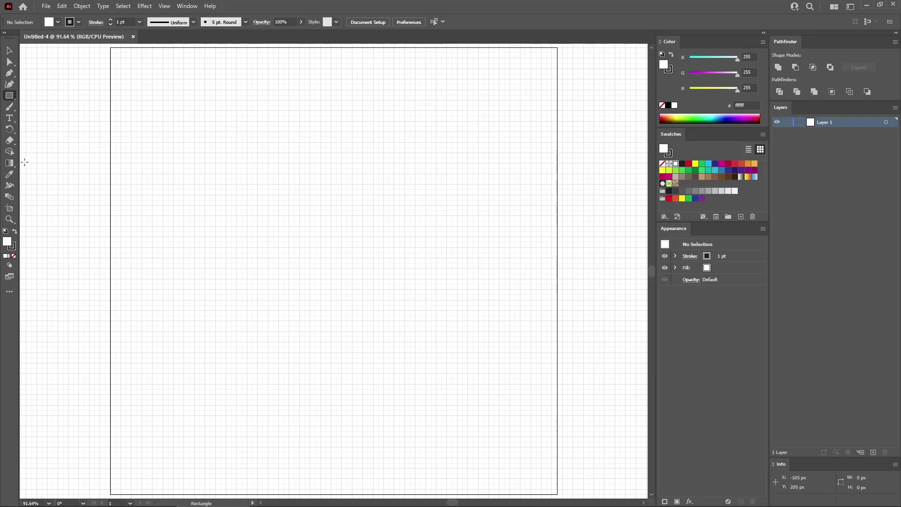
click(13, 248)
click(14, 257)
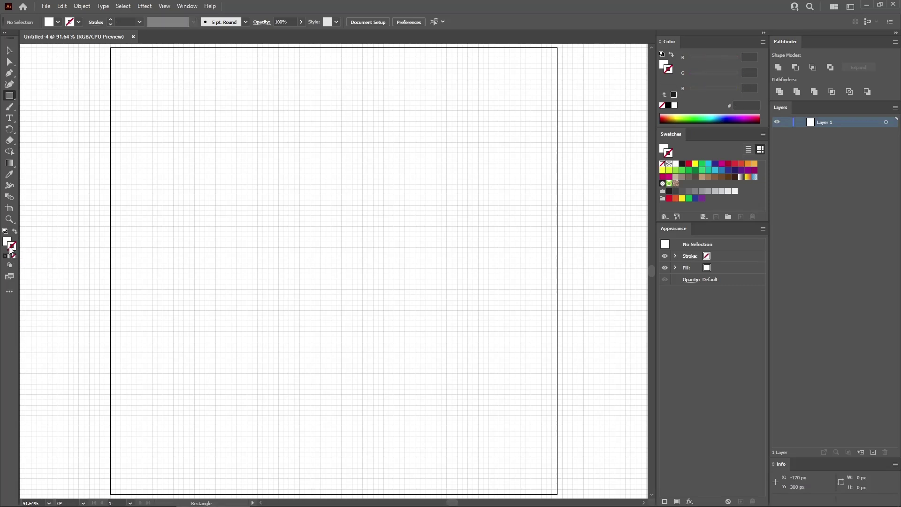
double_click(7, 242)
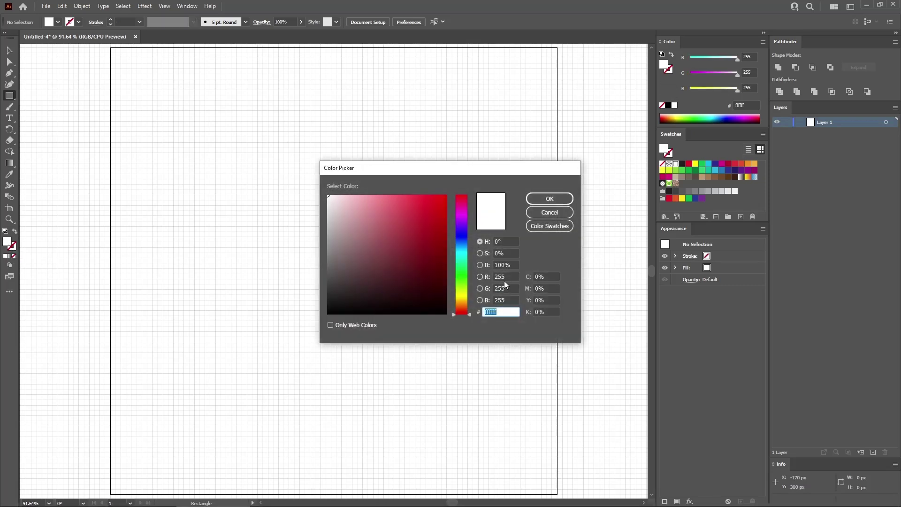
click(488, 278)
text(220)
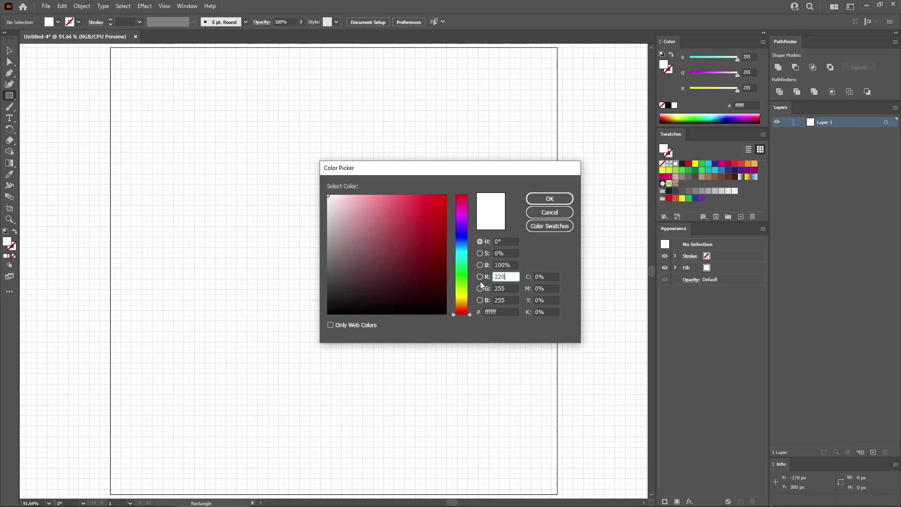
key(Tab)
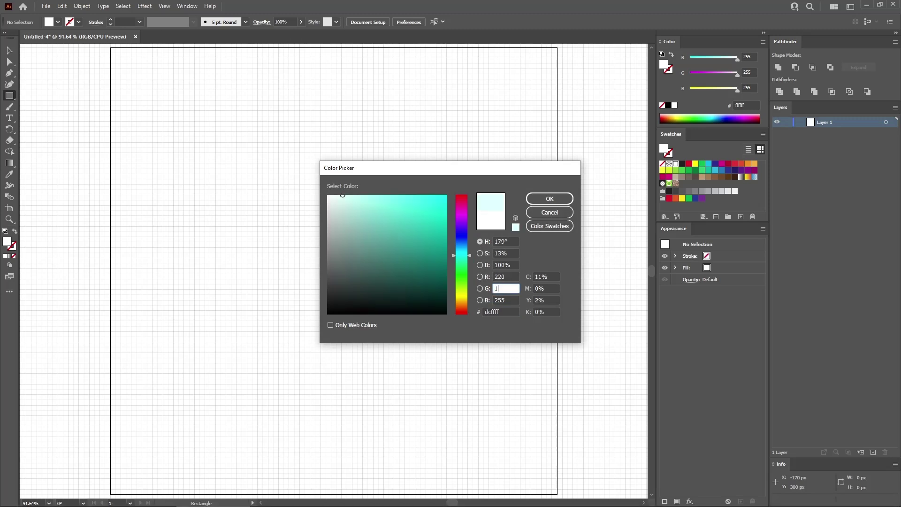
text(194)
key(Tab)
text(1)
key(Tab)
key(Return)
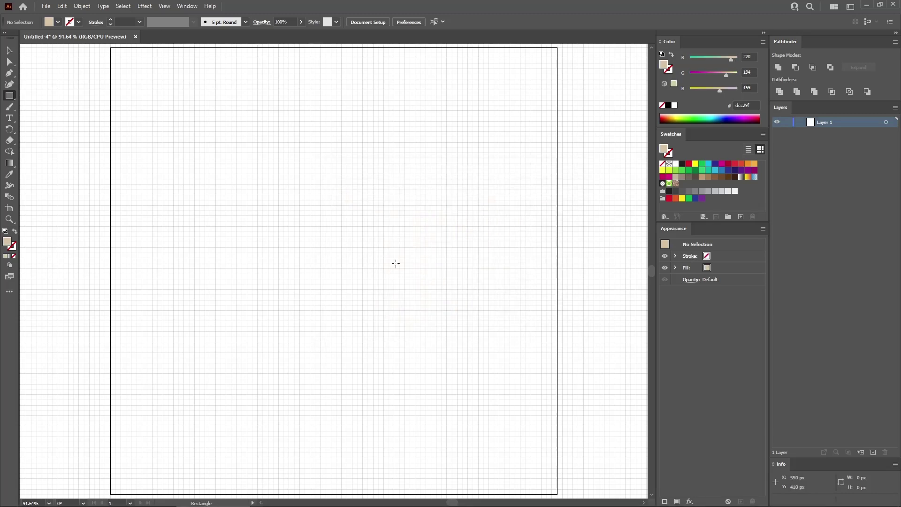
Create an 85 x 85 px square near the middle of the artboard.
click(293, 216)
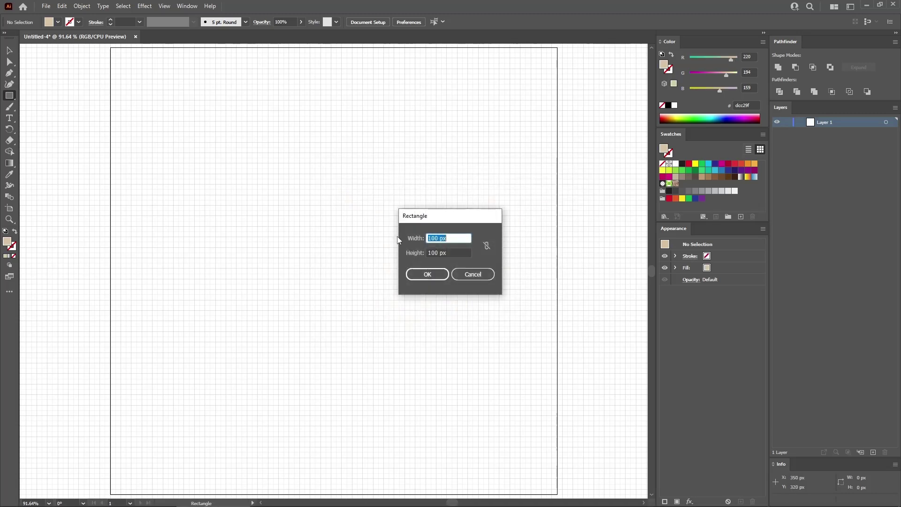
text(85)
key(Tab)
text(85)
click(428, 275)
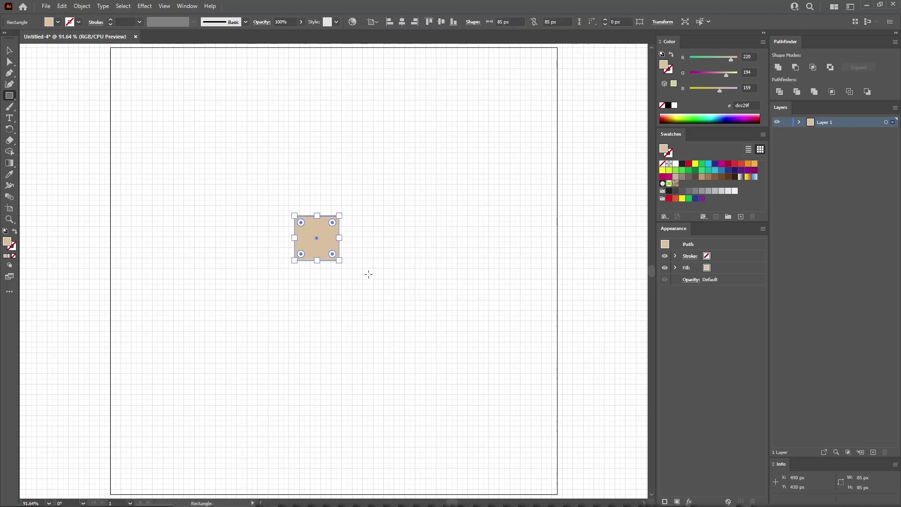
Draw a 170 px circle with the Ellipse tool beside the square, to its upper left.
key(ctrl+plus)
key(ctrl+plus)
key(ctrl+plus)
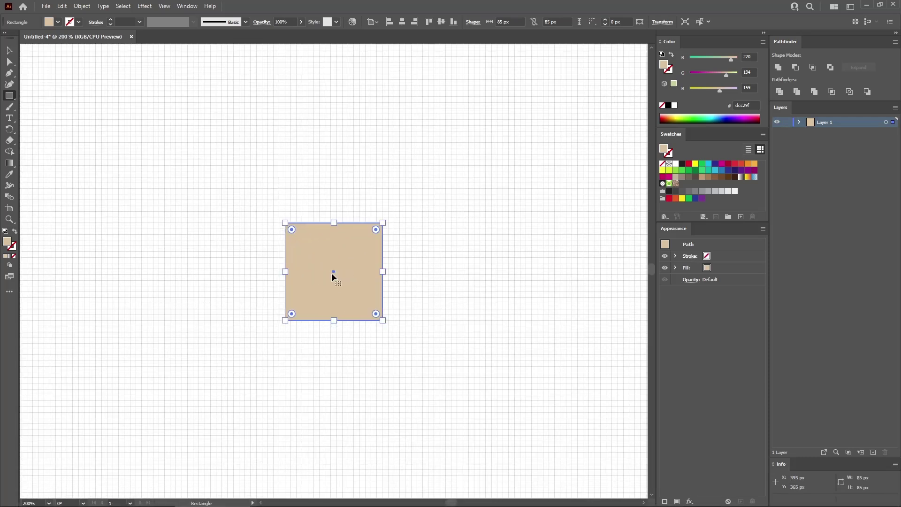
right_click(9, 95)
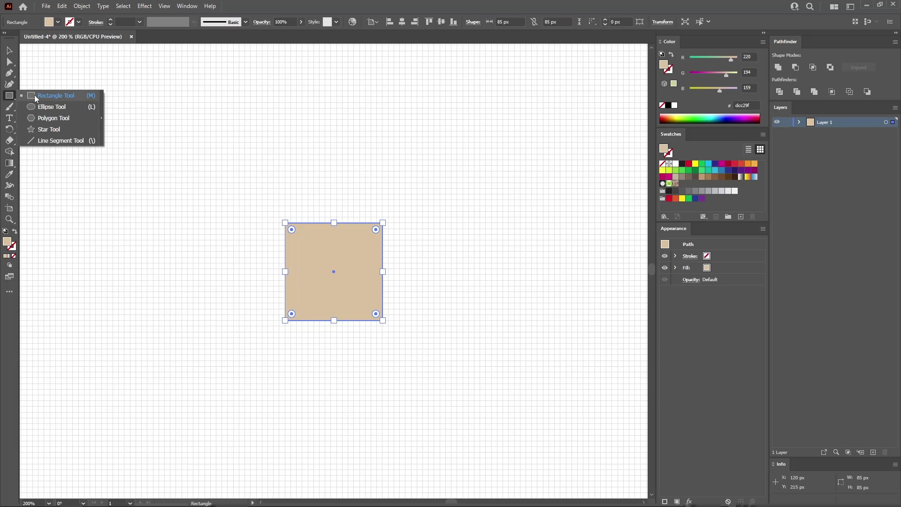
click(51, 106)
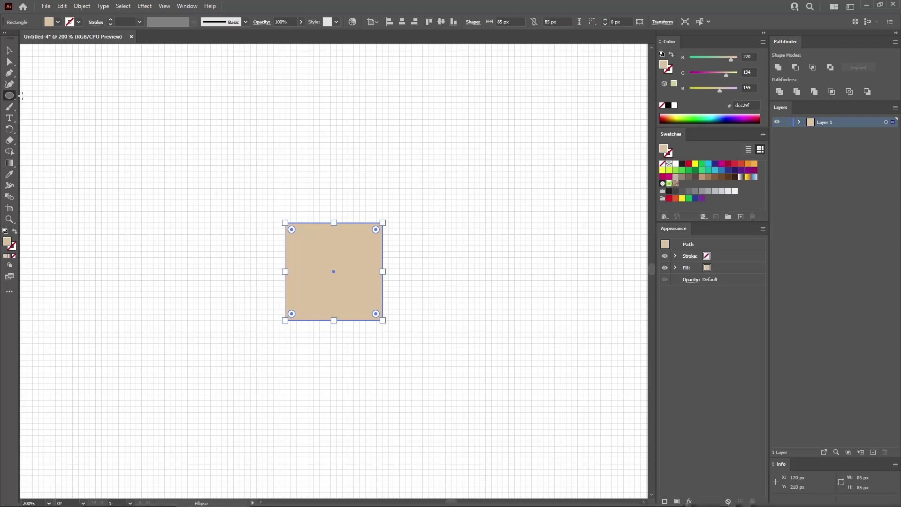
mouse_move(90, 131)
mouse_down()
mouse_move(273, 336)
mouse_move(266, 329)
mouse_up()
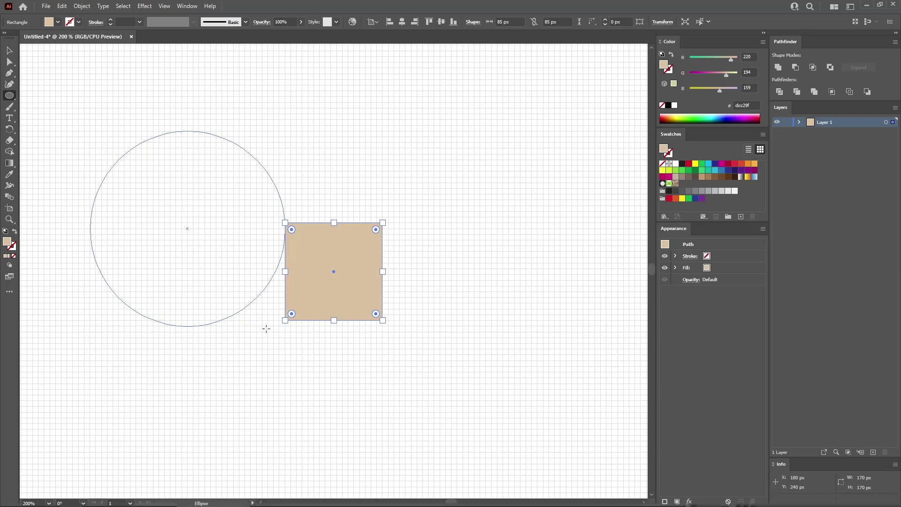
drag(266, 328, 266, 328)
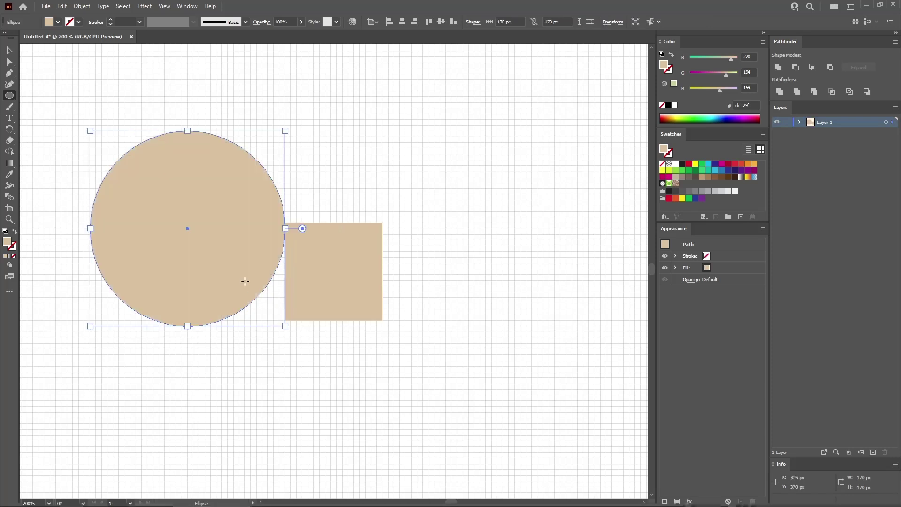
Set the circle's fill color to R 236, G 173, B 16.
click(727, 270)
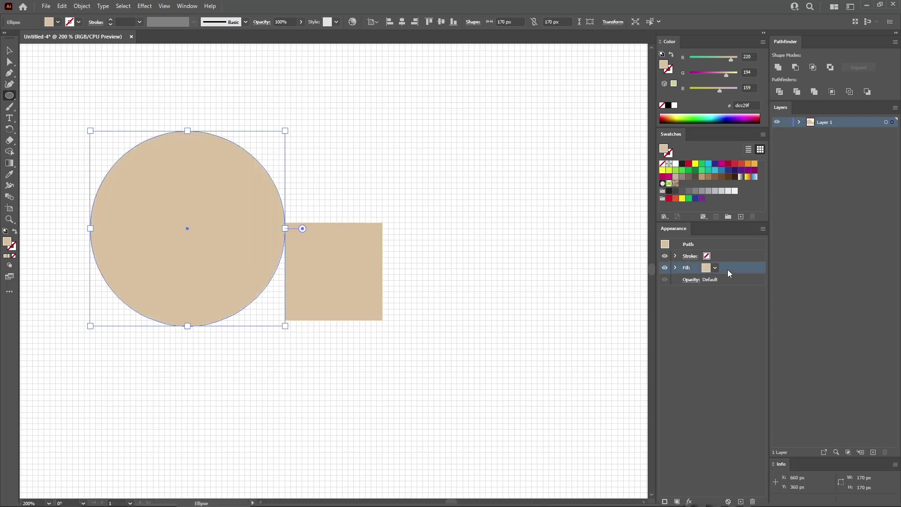
click(749, 56)
text(236)
key(Tab)
text(173)
key(Tab)
text(16)
key(Return)
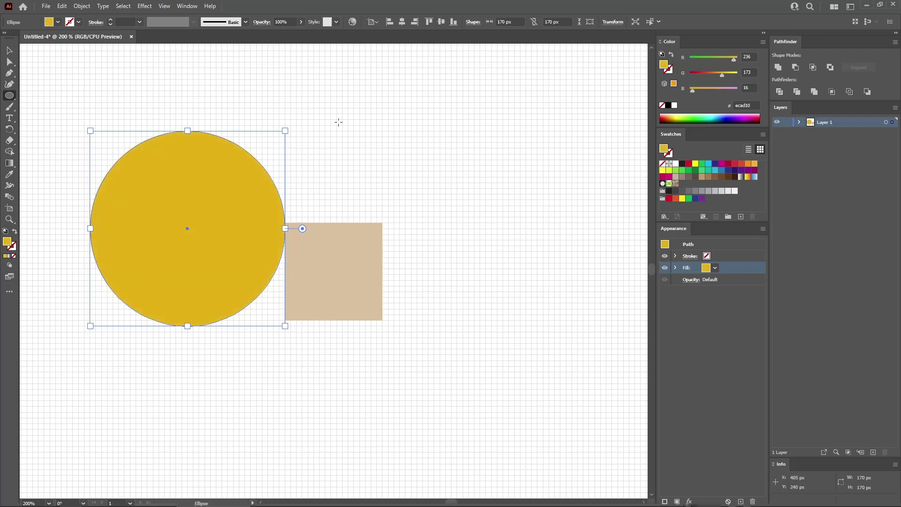
Move the yellow circle so its center sits on the beige square's lower-left corner, and select the square.
click(14, 53)
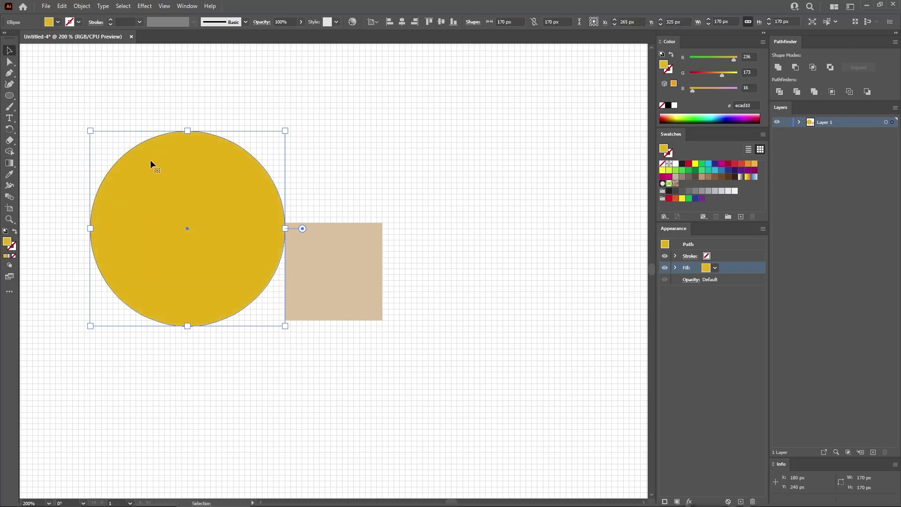
drag(203, 157, 301, 245)
click(408, 256)
click(370, 240)
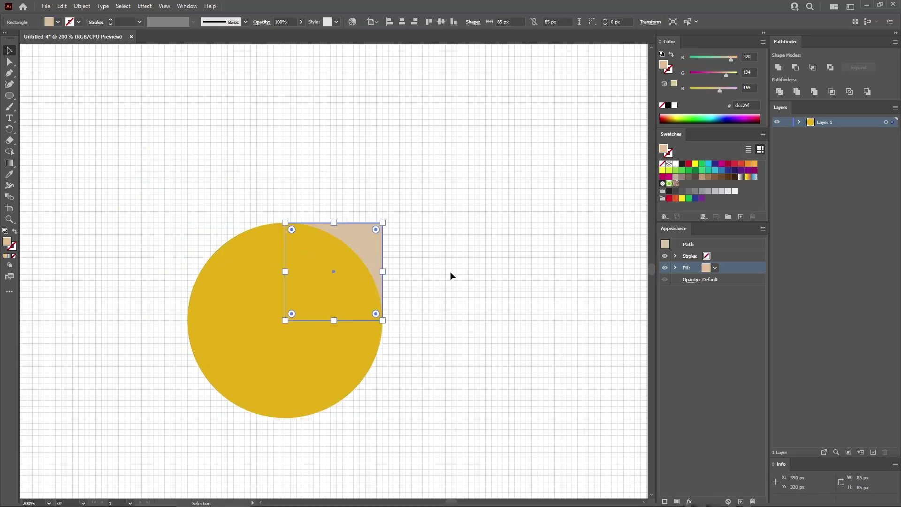
Intersect the yellow circle with the upper beige square to leave a quarter circle over the remaining square.
key(a)
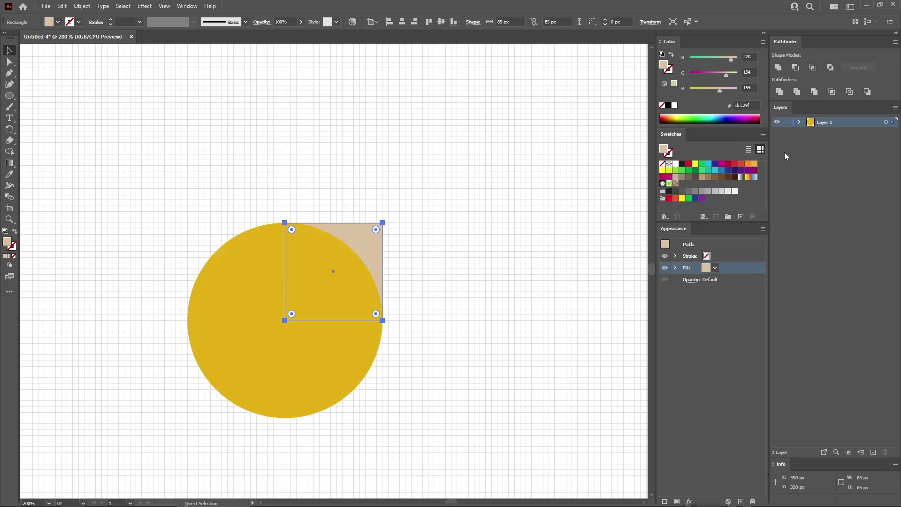
click(800, 122)
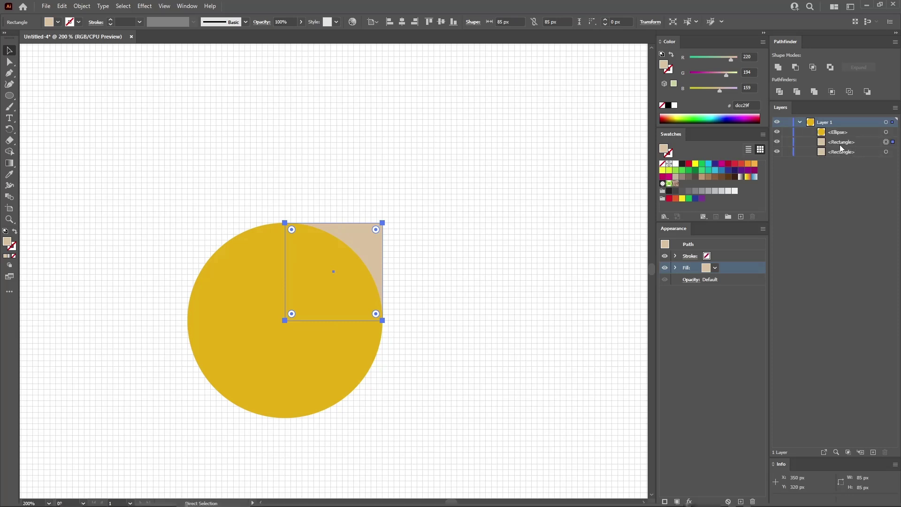
key(v)
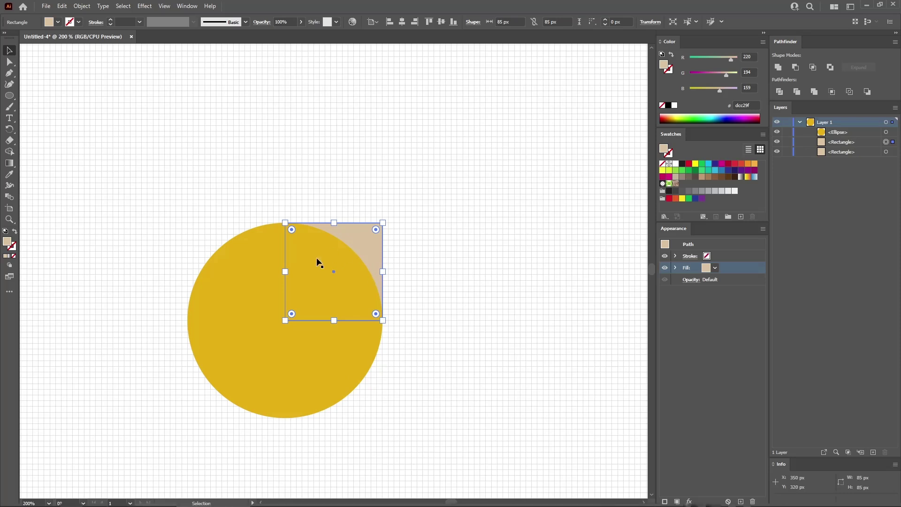
shift+click(250, 329)
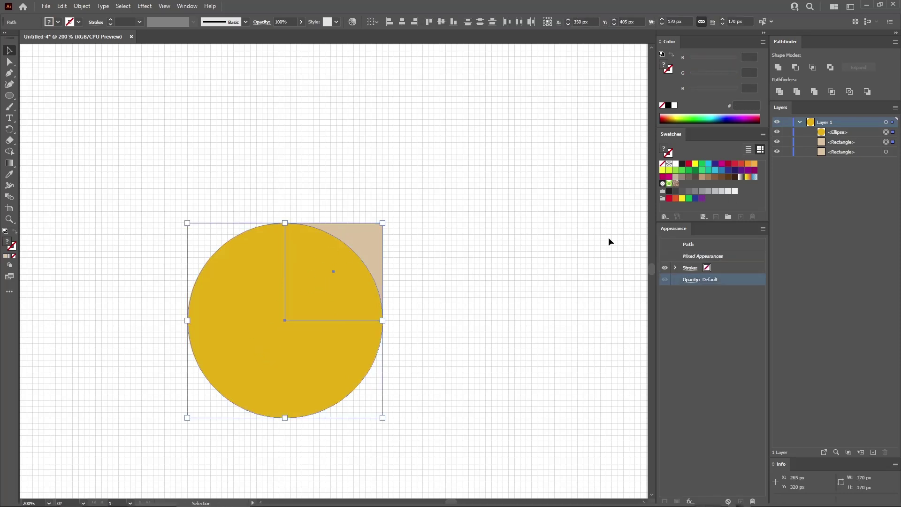
click(813, 68)
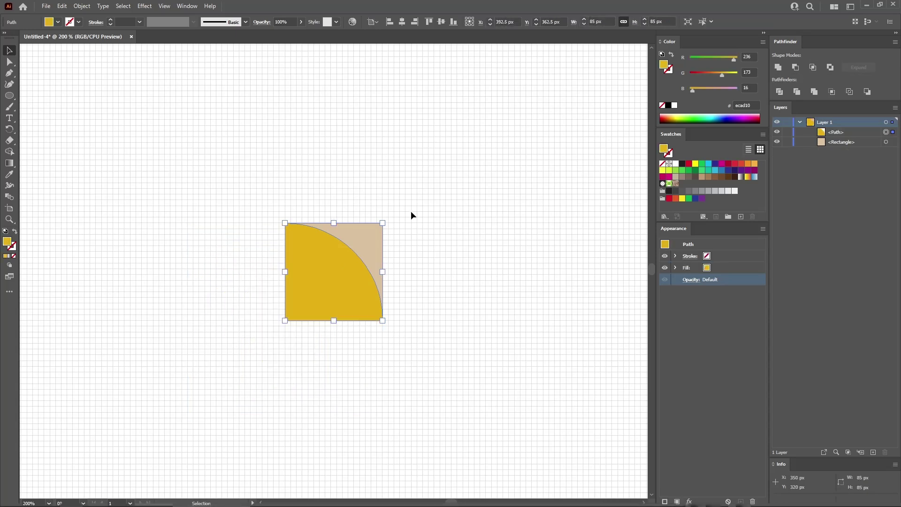
Duplicate the quarter-circle tile directly to the right of the original and rotate the copy 90° counterclockwise.
drag(404, 207, 243, 356)
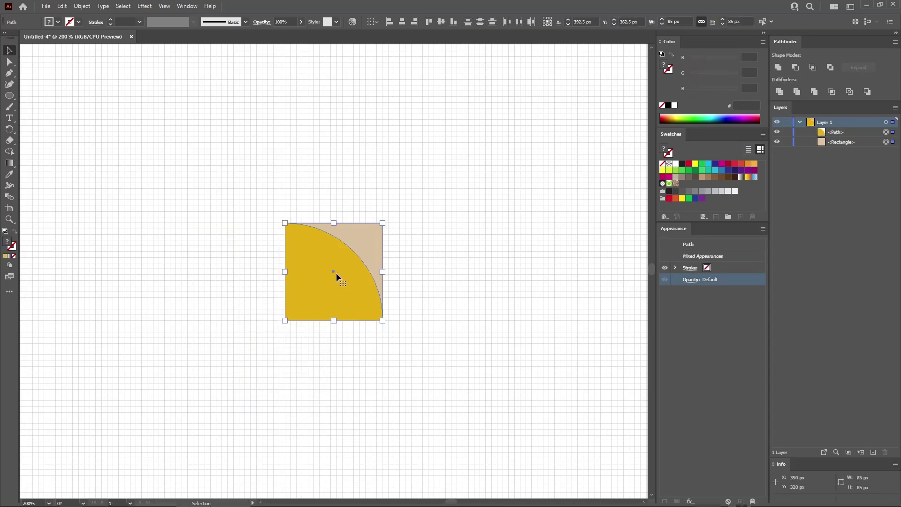
drag(334, 271, 432, 272)
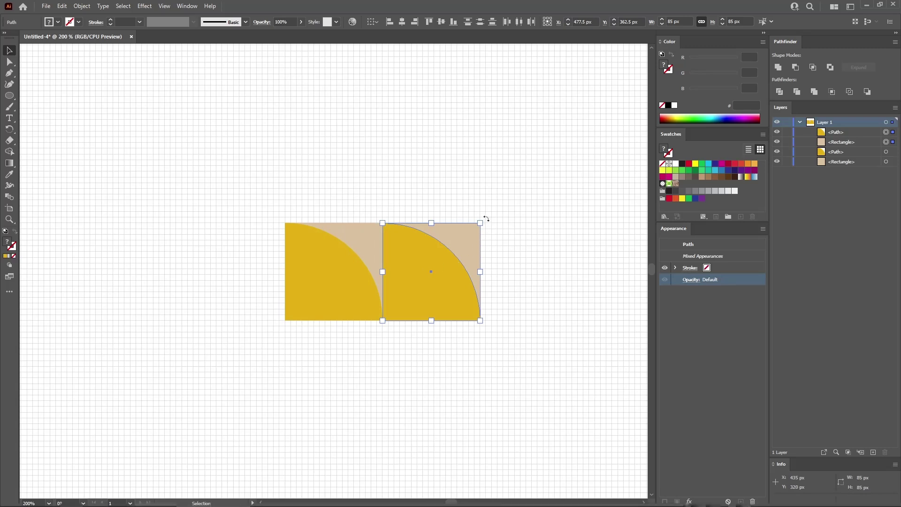
drag(486, 219, 379, 219)
click(418, 324)
Set the fill of the right tile's quarter circle to R 218, G 88, B 66.
click(447, 278)
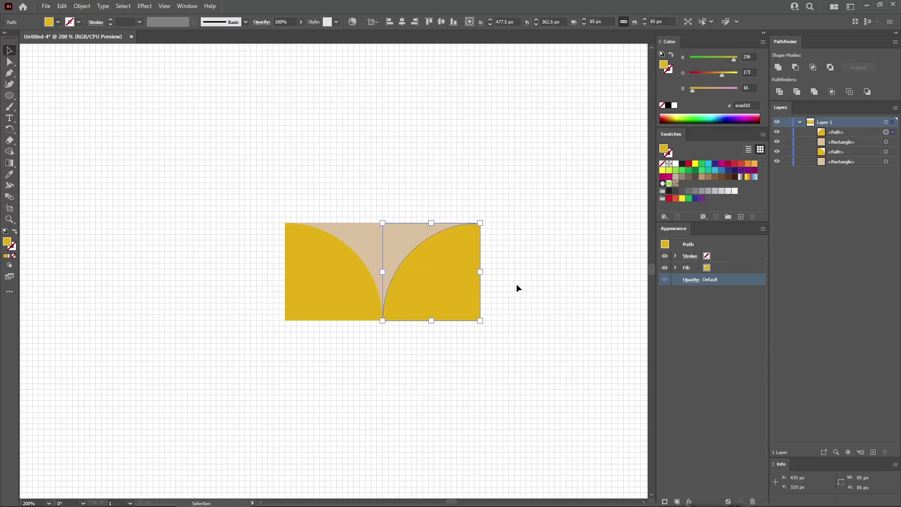
click(737, 268)
click(754, 57)
text(218)
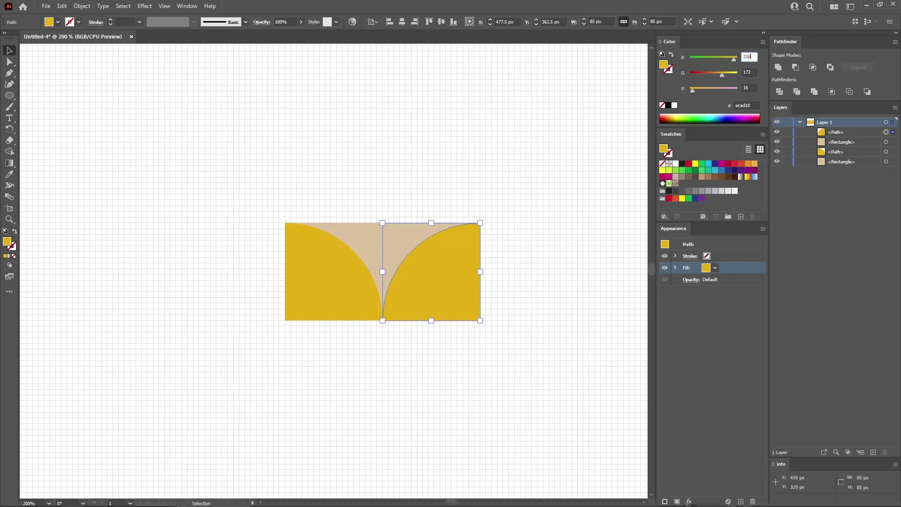
key(Tab)
text(88)
key(Tab)
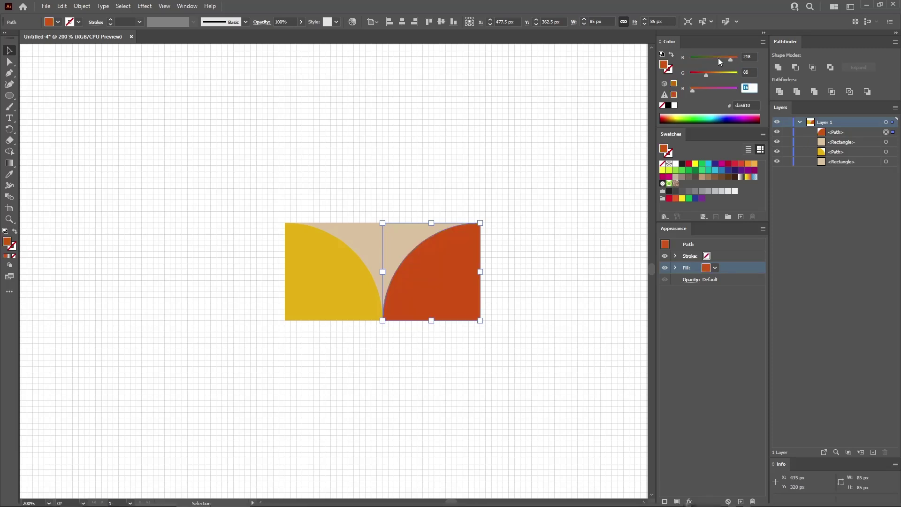
text(66)
click(460, 174)
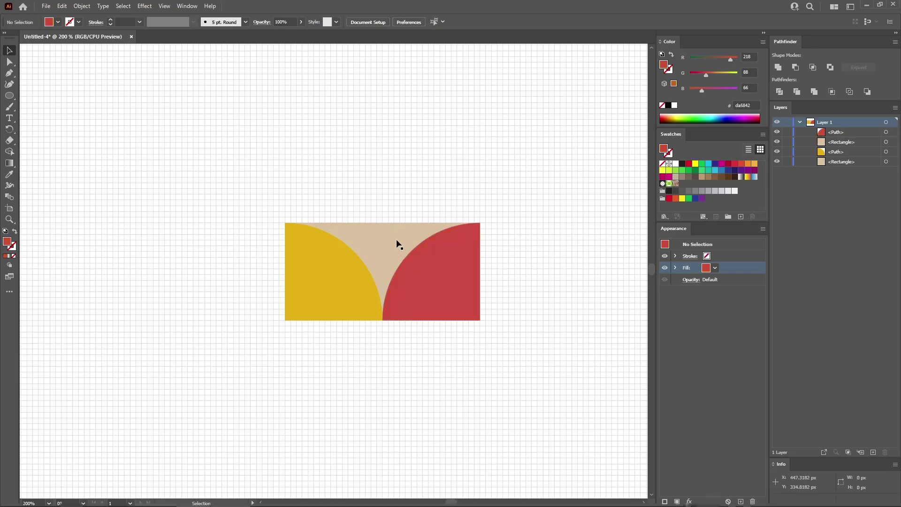
Recolor the right tile's background square with the yellow sampled from the left quarter circle using the Eyedropper.
click(397, 243)
click(9, 174)
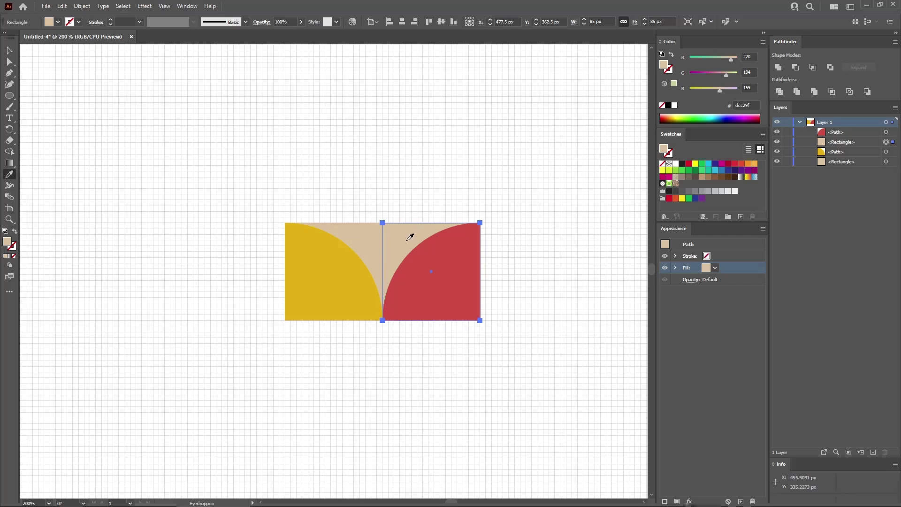
click(318, 292)
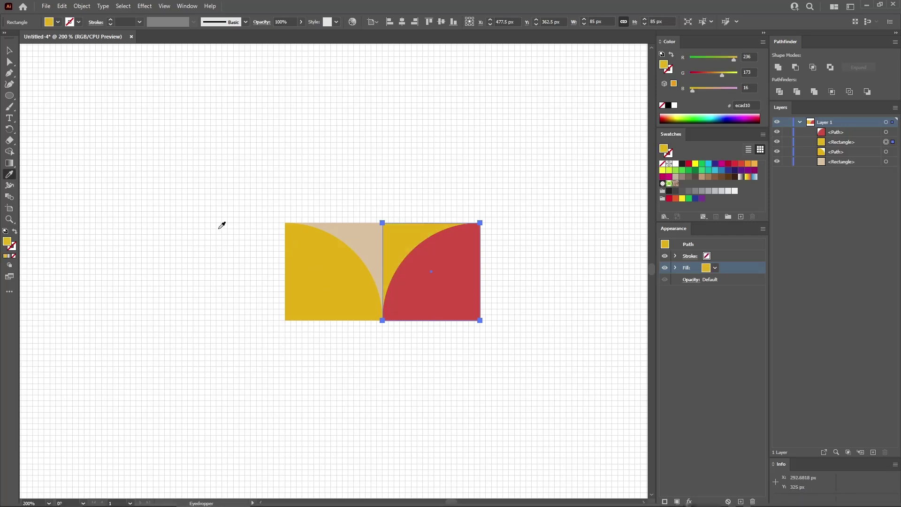
key(v)
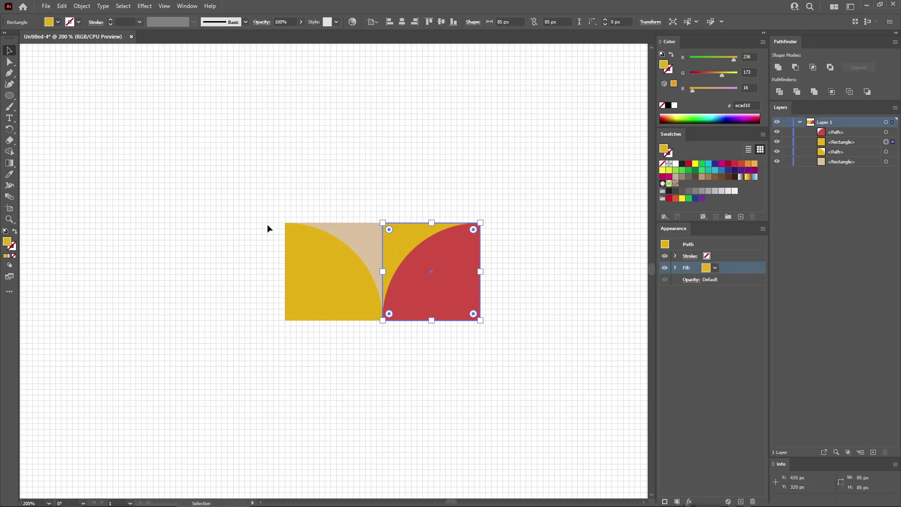
Duplicate both tiles directly below the originals and rotate each of the two copies 180° in place.
drag(272, 209, 496, 341)
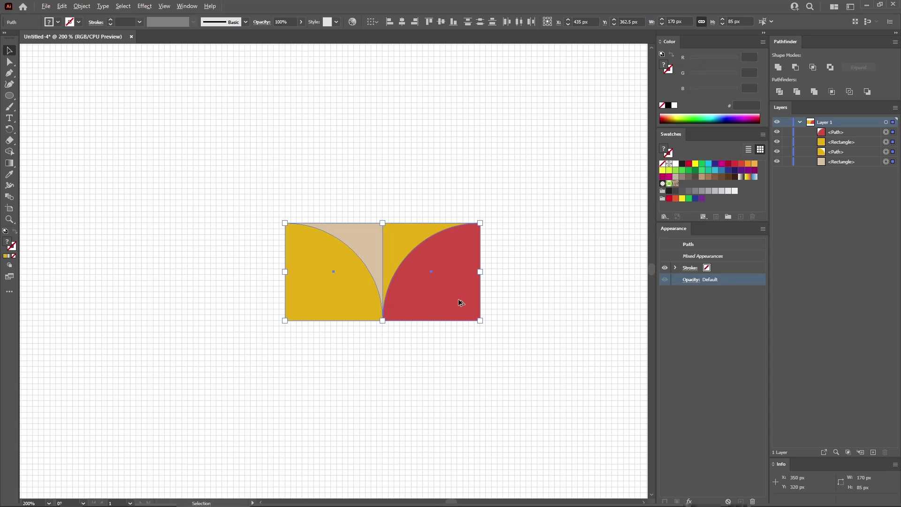
drag(434, 279, 434, 369)
drag(507, 437, 398, 337)
drag(487, 321, 400, 404)
drag(354, 436, 273, 337)
drag(387, 317, 296, 406)
click(380, 432)
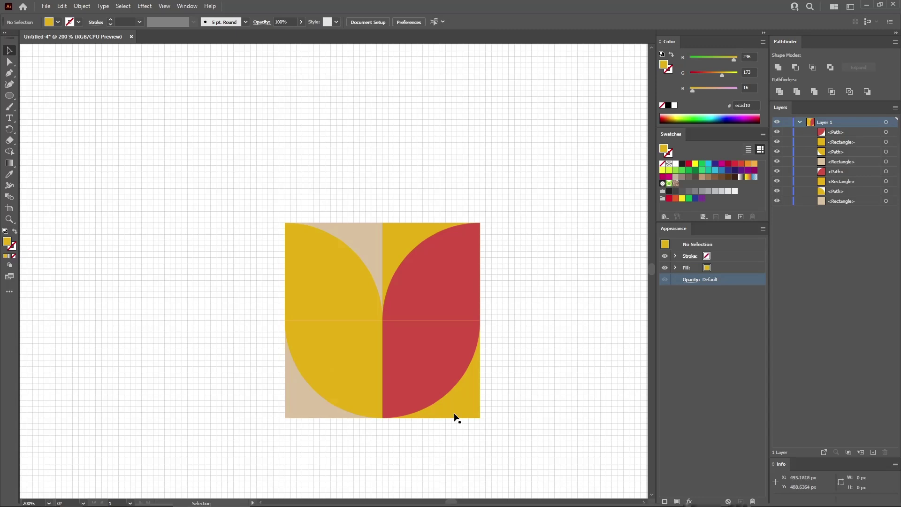
Recolor the lower-right tile's background square with the beige sampled from the upper-left tile using the Eyedropper.
click(436, 410)
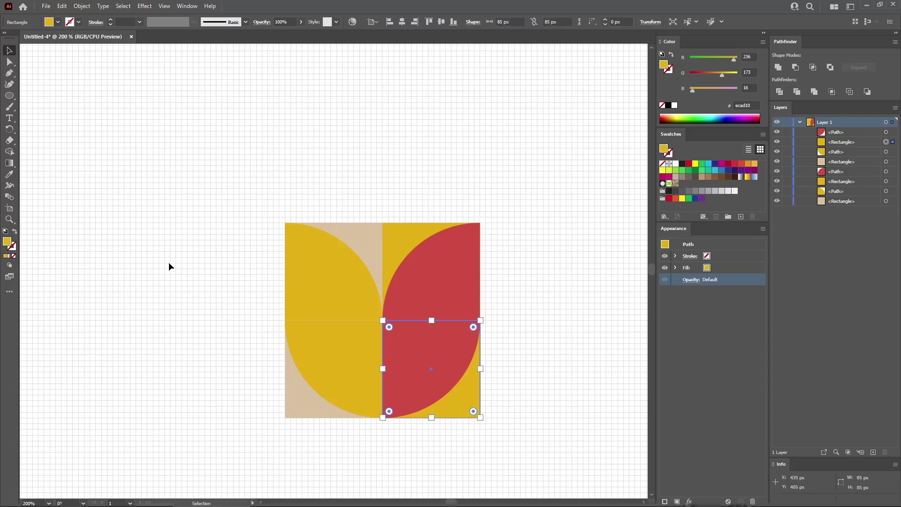
click(10, 174)
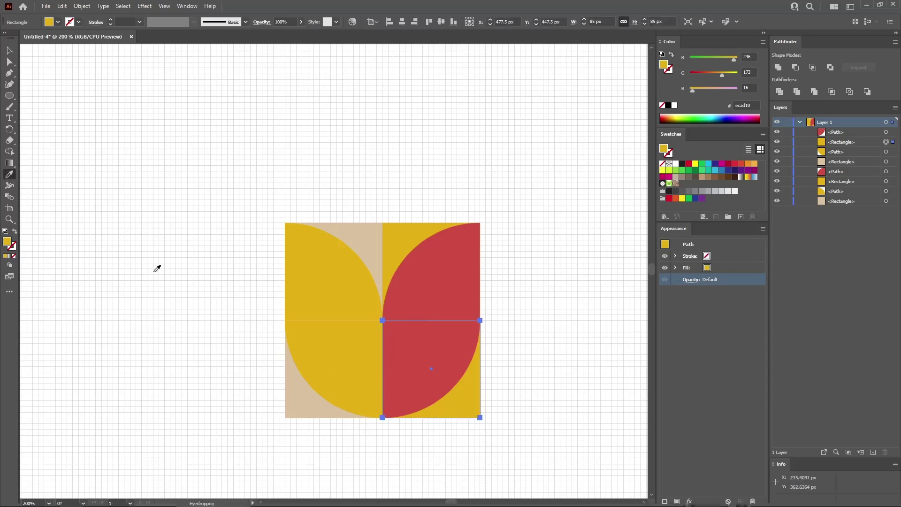
click(368, 233)
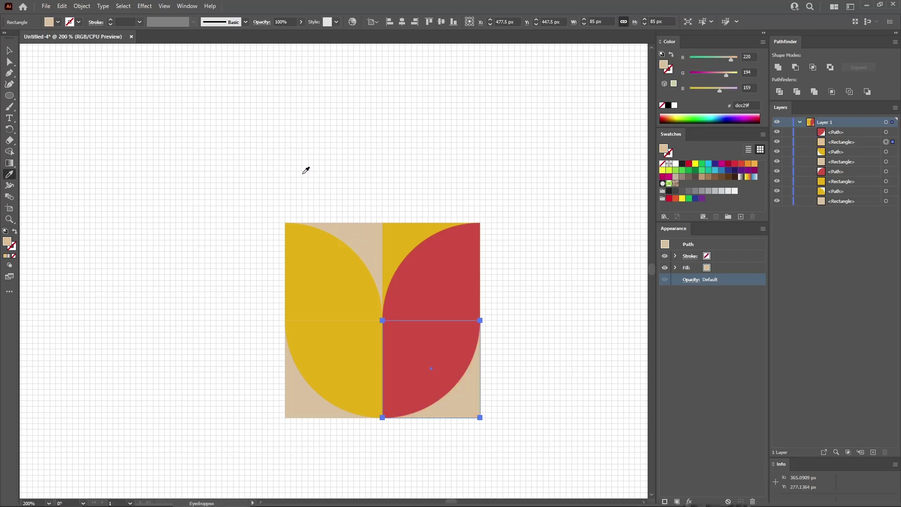
key(v)
click(354, 182)
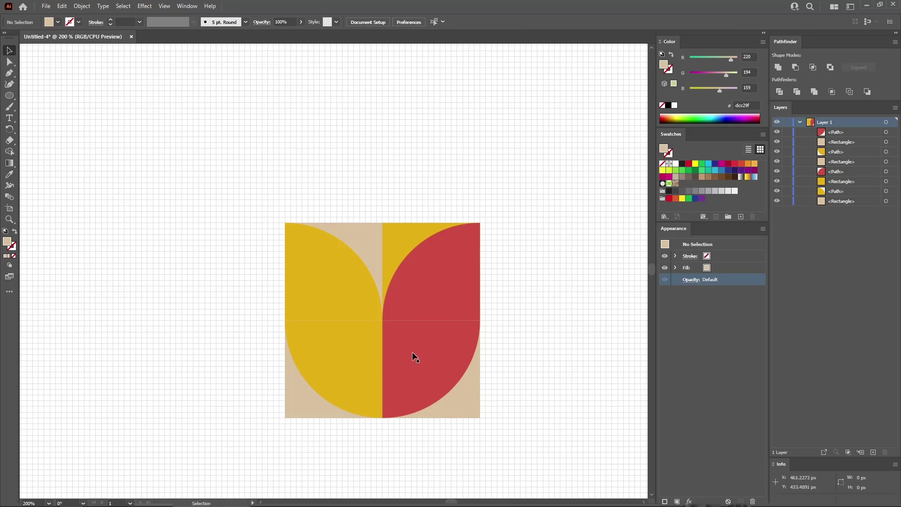
Fill the lower-right quarter circle and the lower-left background square with R 114, G 154, B 145.
click(412, 352)
shift+click(302, 396)
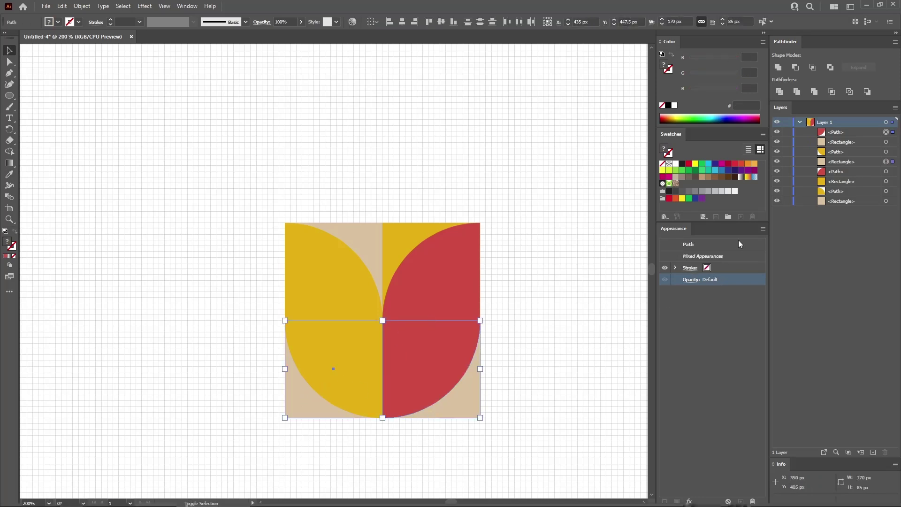
text(114)
key(Tab)
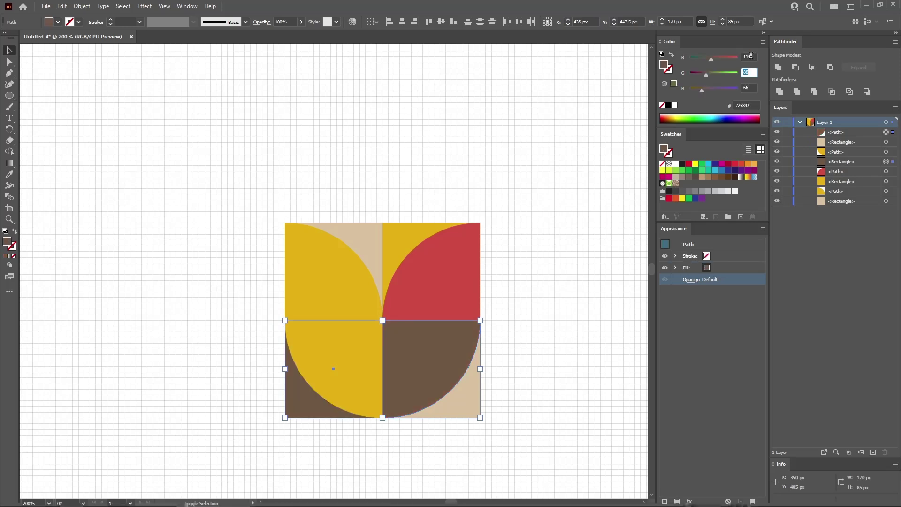
key(Tab)
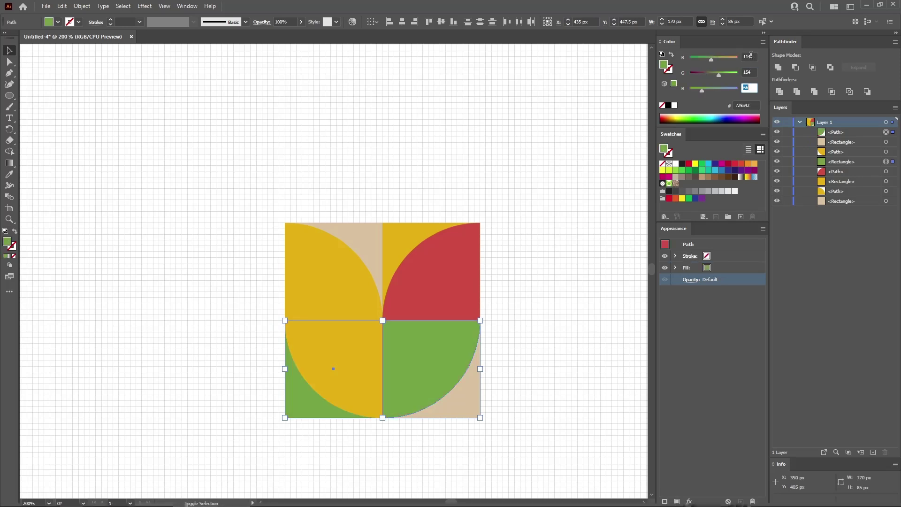
text(1)
text(45)
click(468, 172)
Set the fill of the lower-left quarter circle to R 56, G 106, B 131.
click(334, 360)
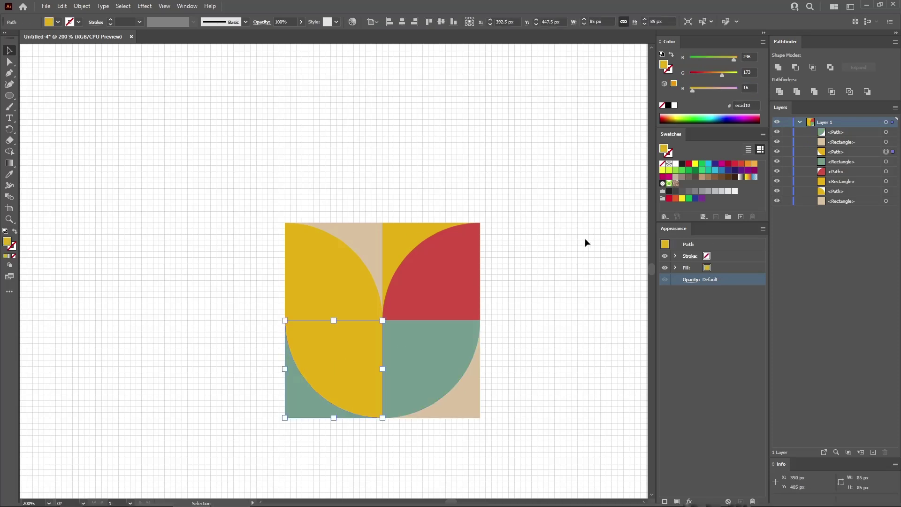
click(739, 266)
click(749, 56)
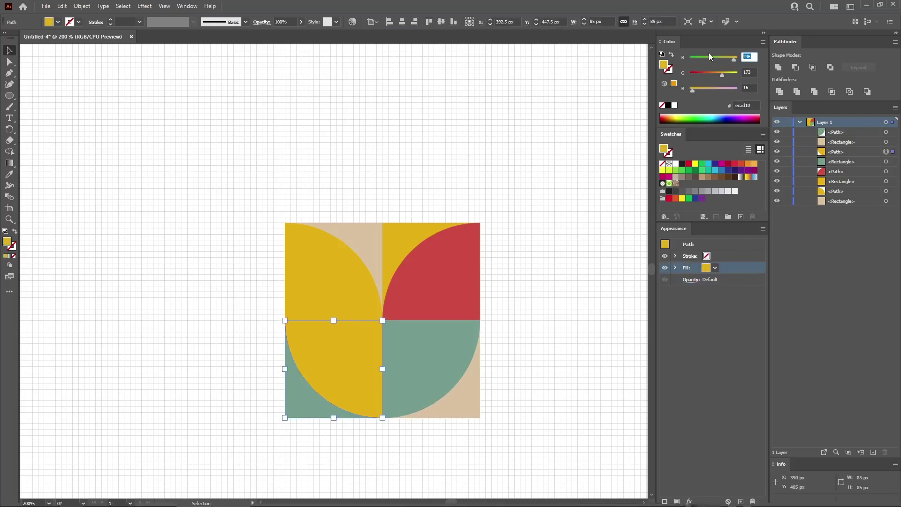
text(56)
key(Tab)
text(106)
key(Tab)
text(131)
key(Return)
click(491, 217)
Save the colors of all four tiles as a new swatch color group created from the selected artwork.
drag(487, 215, 284, 421)
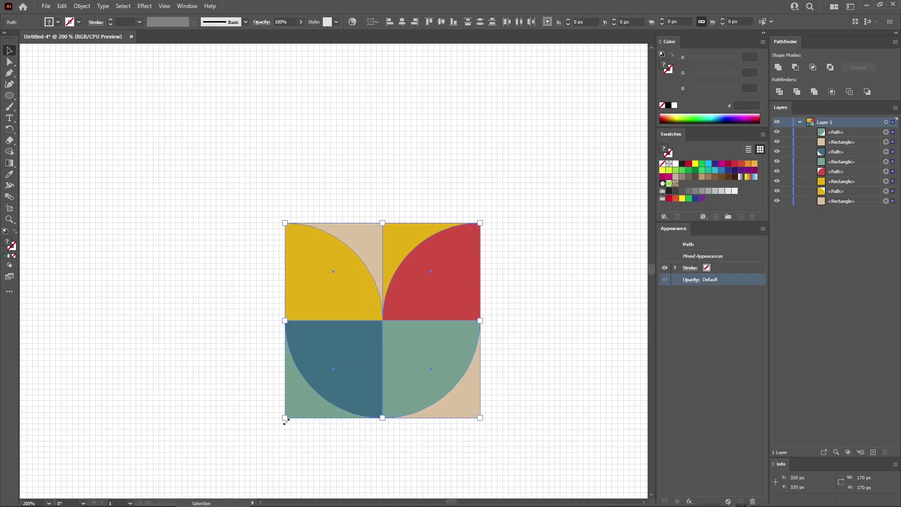
click(727, 216)
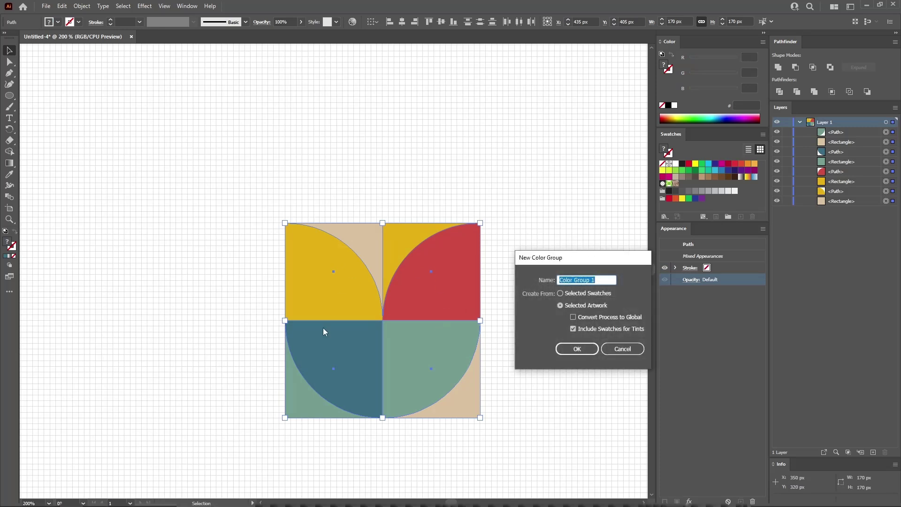
click(579, 348)
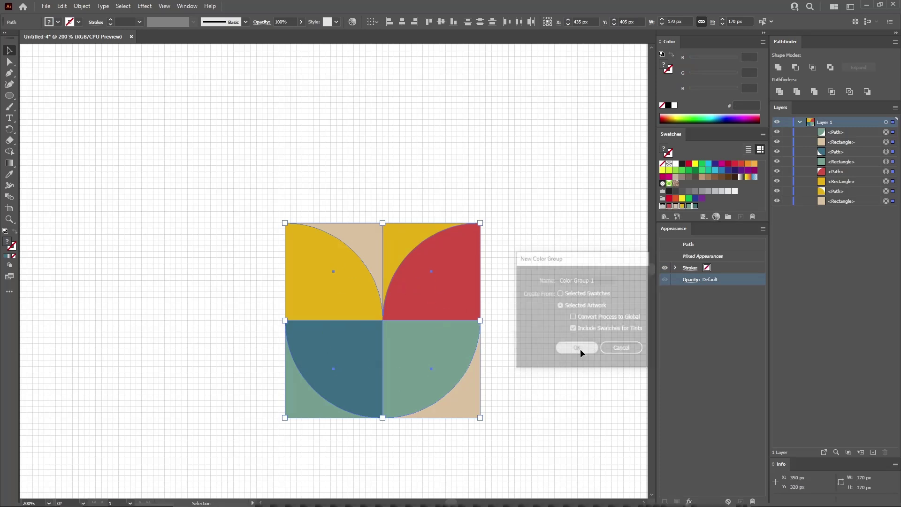
Group all the shapes of the four tiles into one object.
key(a)
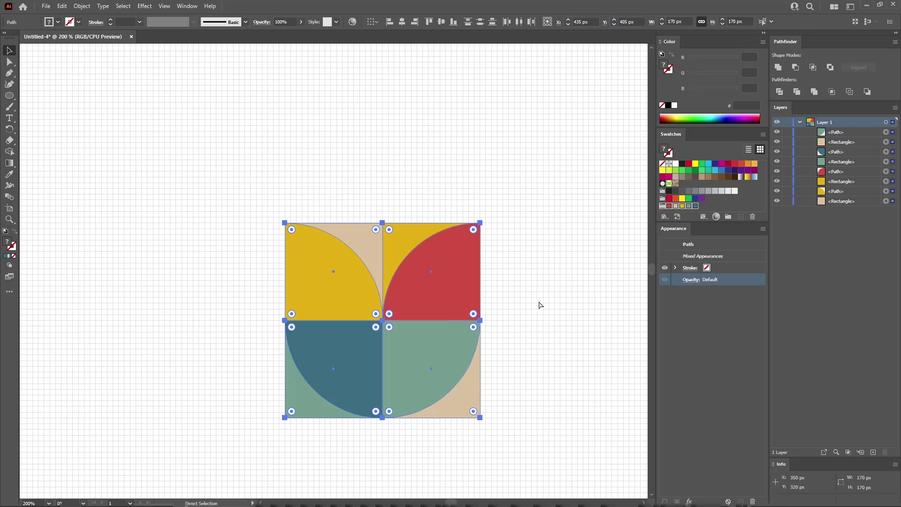
key(ctrl+g)
key(v)
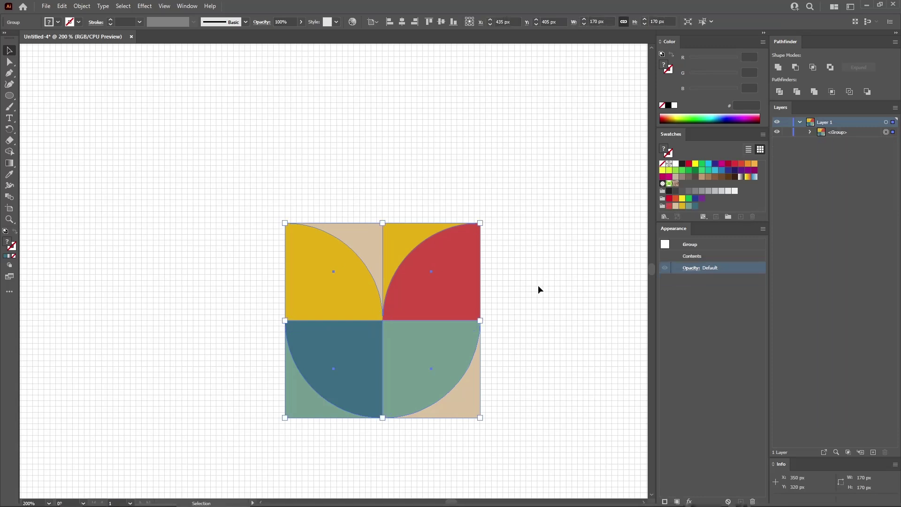
Align the tile group to the artboard's left and top edges so it sits in the upper-left corner.
key(a)
key(ctrl+0)
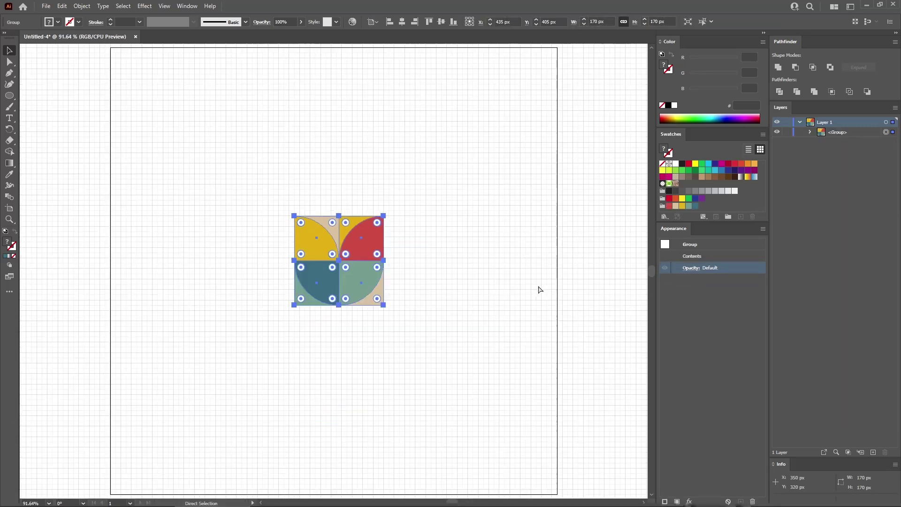
key(v)
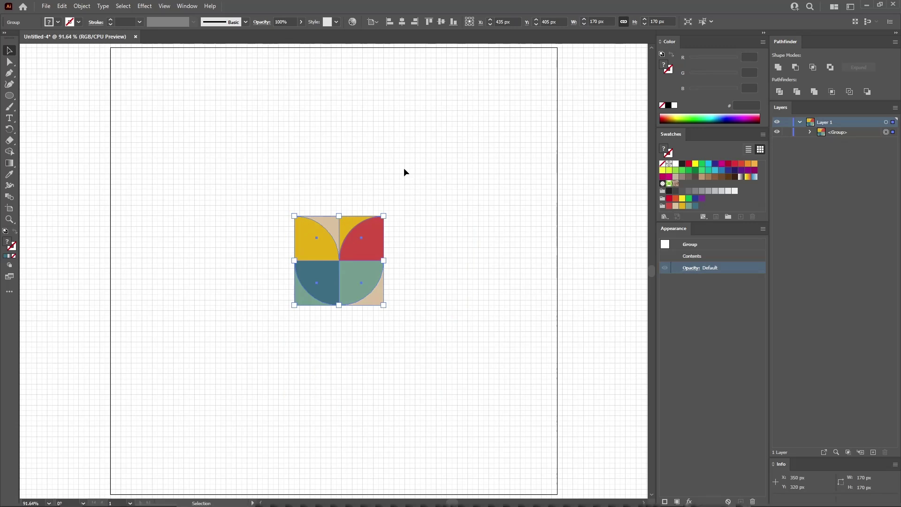
click(378, 22)
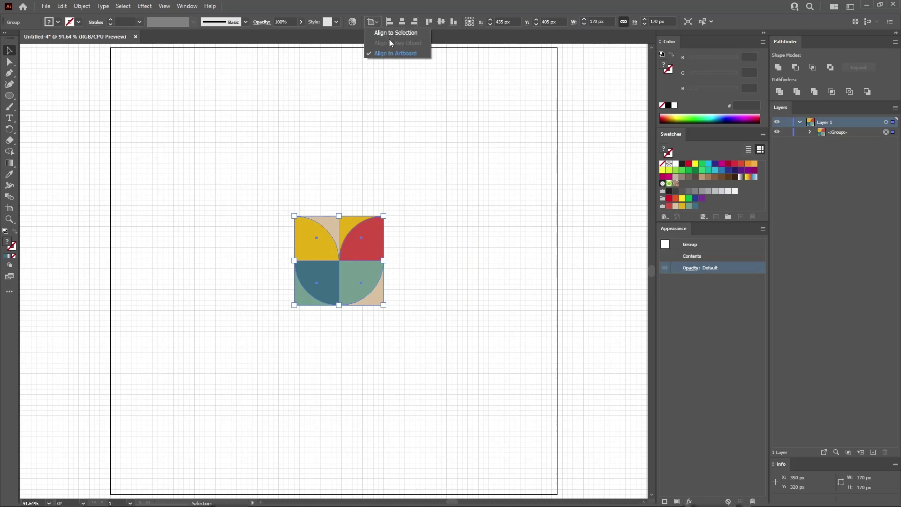
click(391, 54)
click(389, 22)
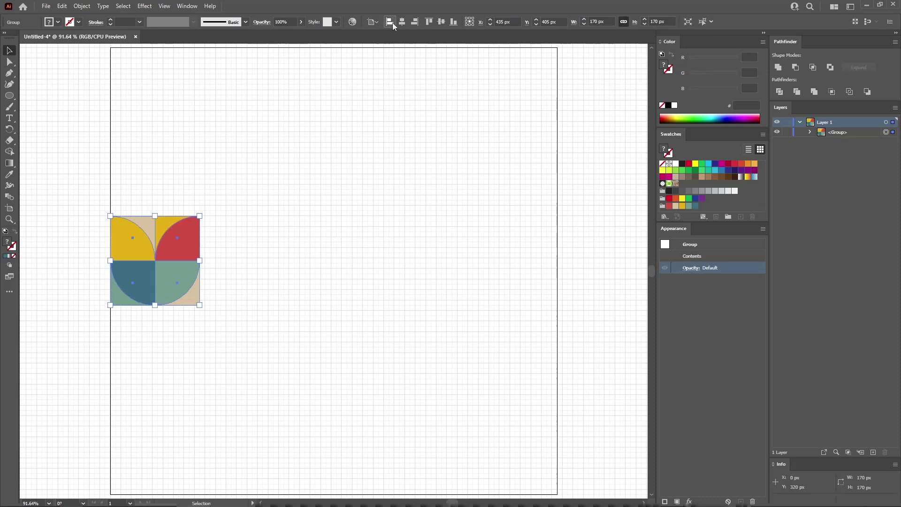
click(428, 22)
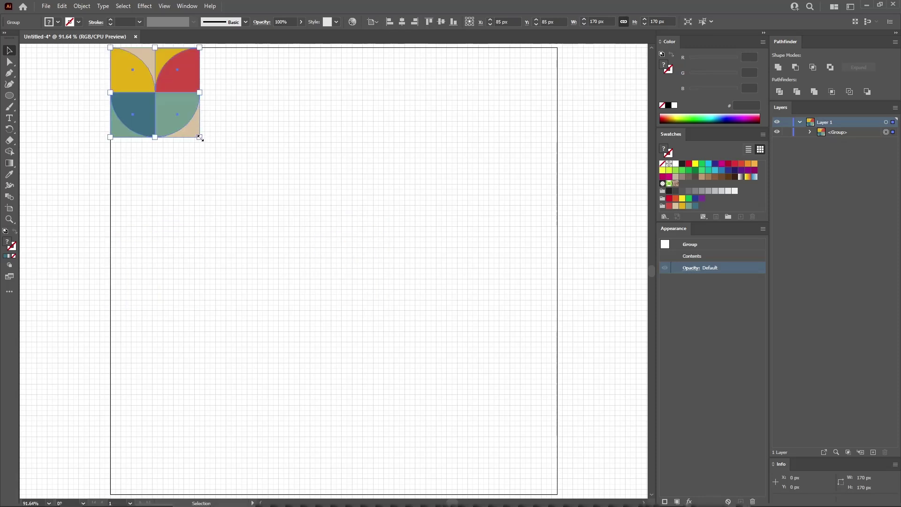
Apply a Transform effect to the tile group with 4 copies and a horizontal move of 170 px.
click(144, 5)
mouse_move(192, 82)
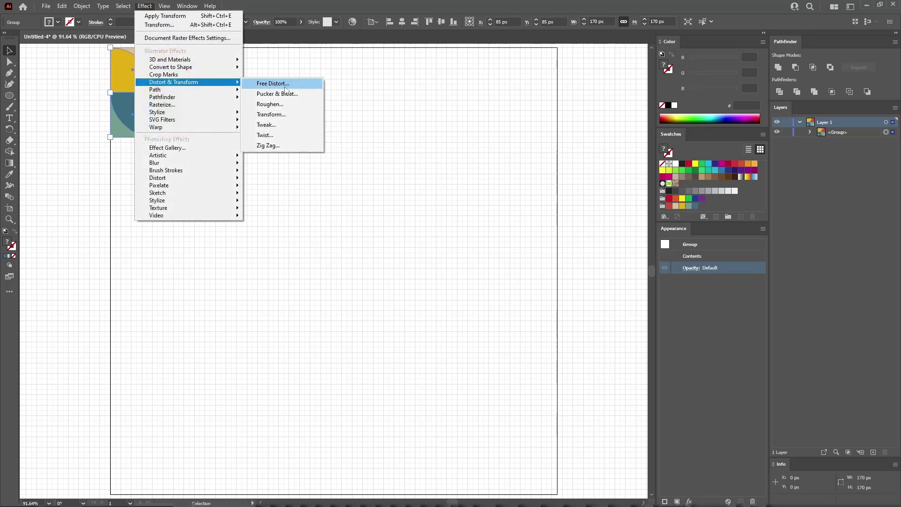
click(271, 114)
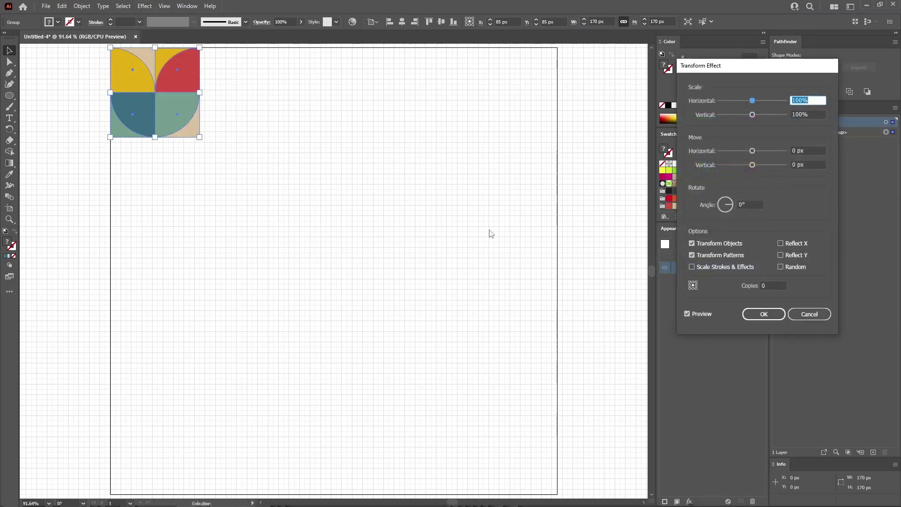
click(771, 285)
text(4)
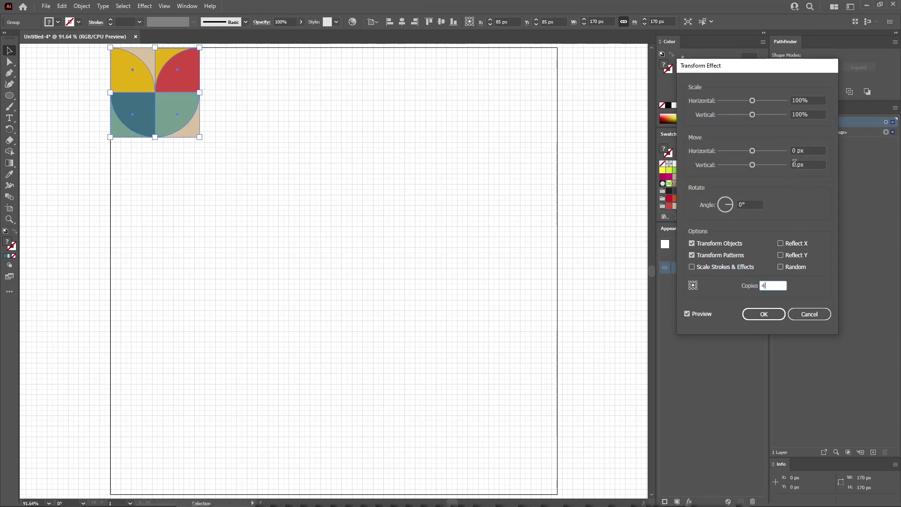
drag(808, 150, 770, 150)
text(170)
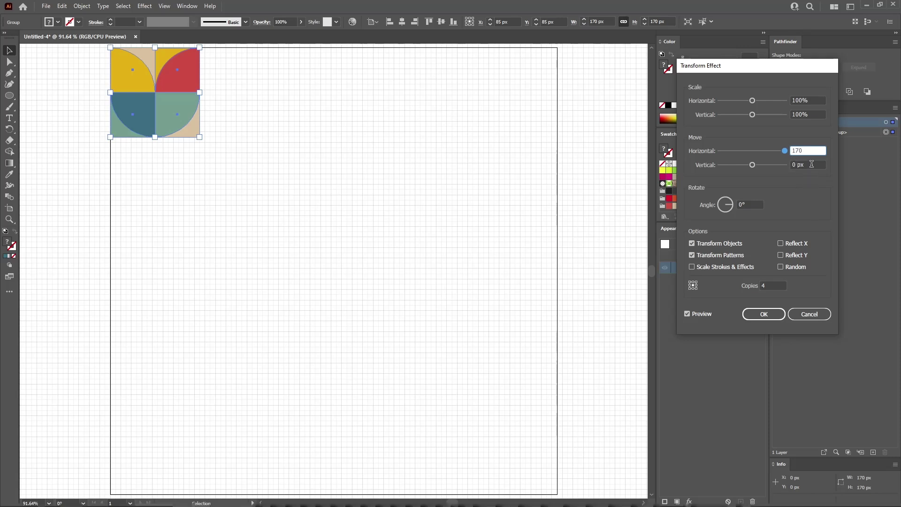
click(811, 164)
click(764, 314)
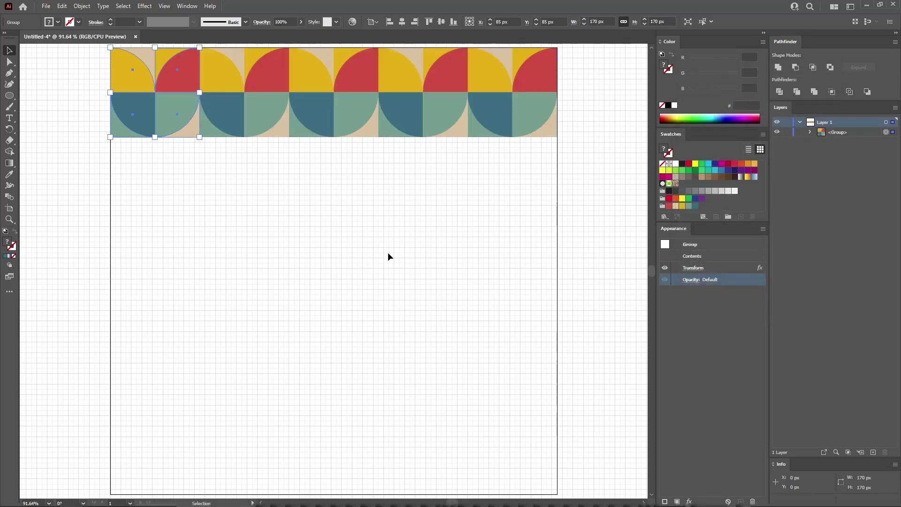
Add a second Transform effect to the tile group with 4 copies and a vertical move of 170 px.
click(145, 7)
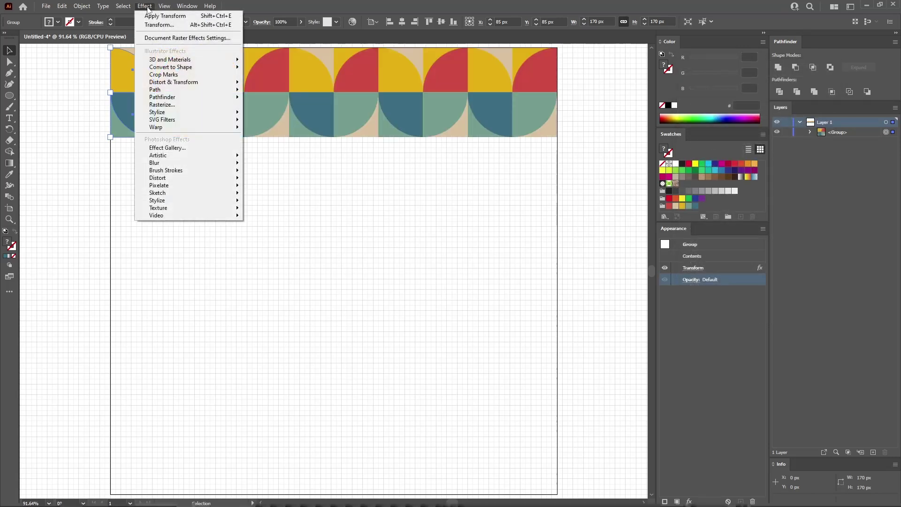
mouse_move(197, 82)
click(267, 115)
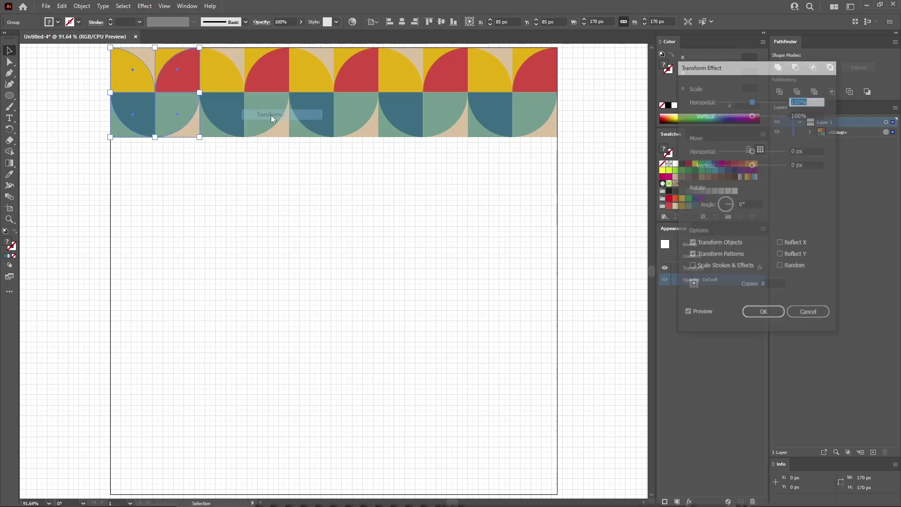
click(782, 286)
text(4)
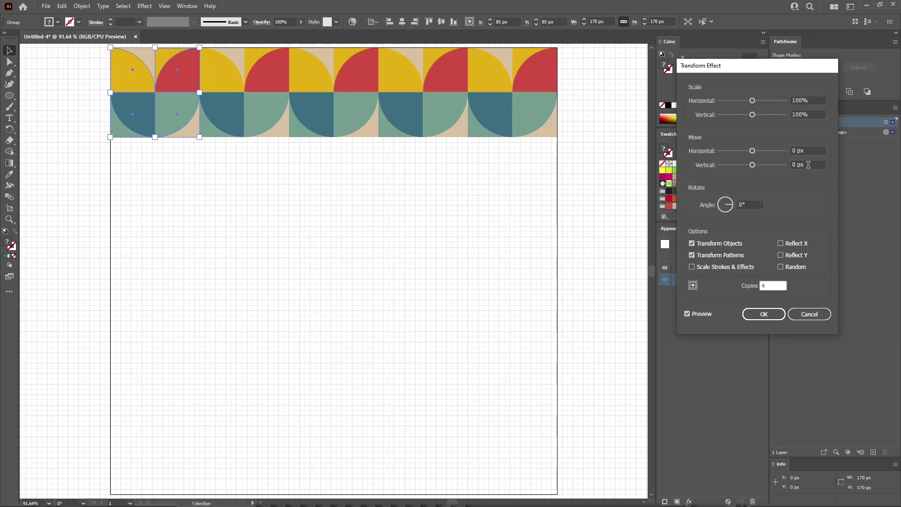
click(808, 165)
text(170)
click(820, 151)
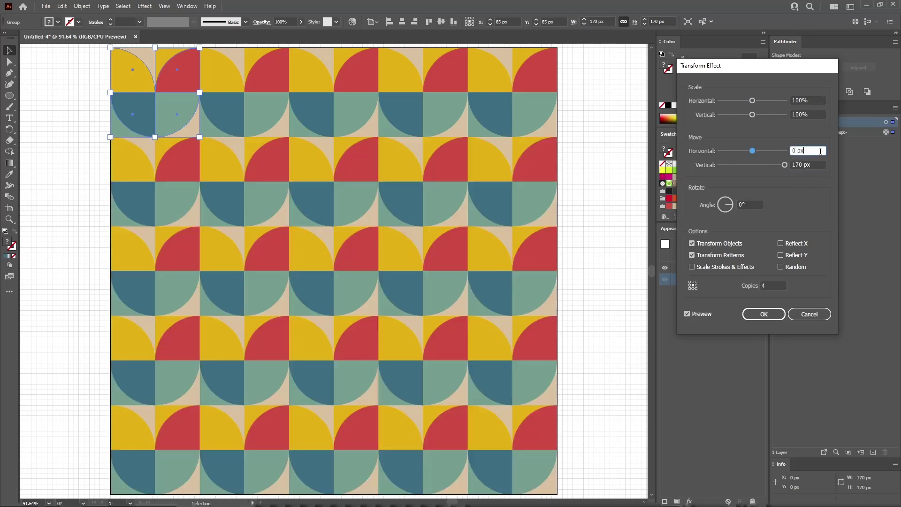
click(749, 314)
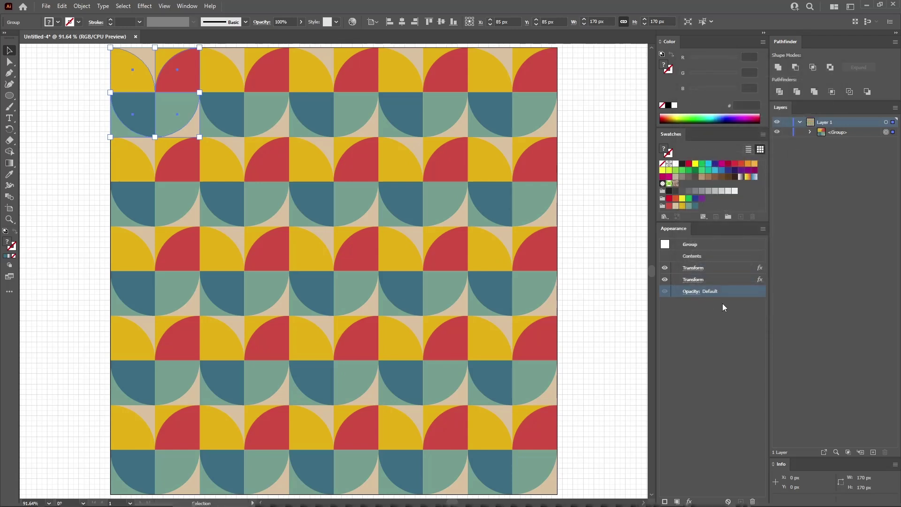
click(576, 246)
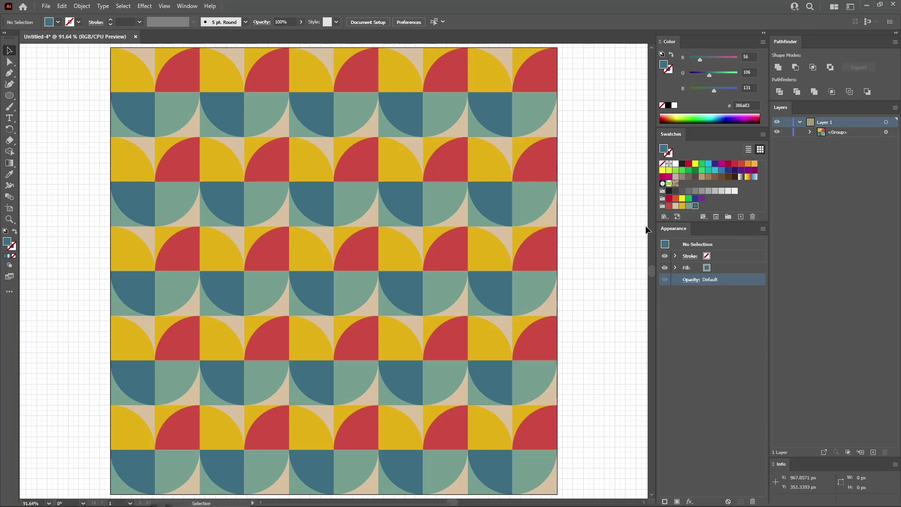
Collapse and hide Layer 1, and add a new layer above it.
click(799, 122)
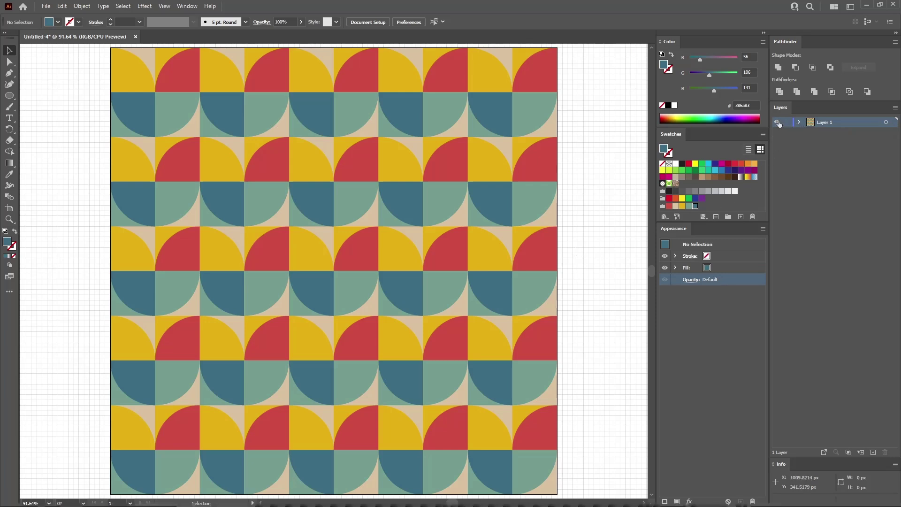
click(778, 123)
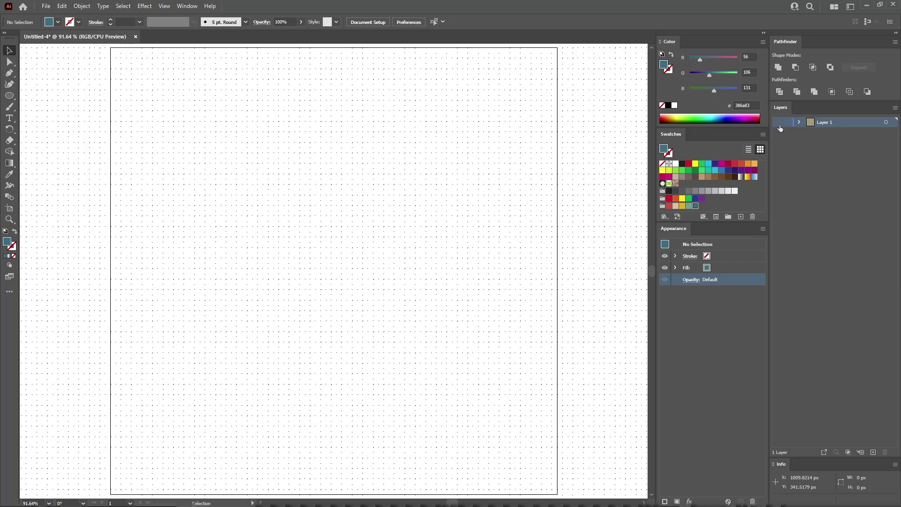
click(874, 451)
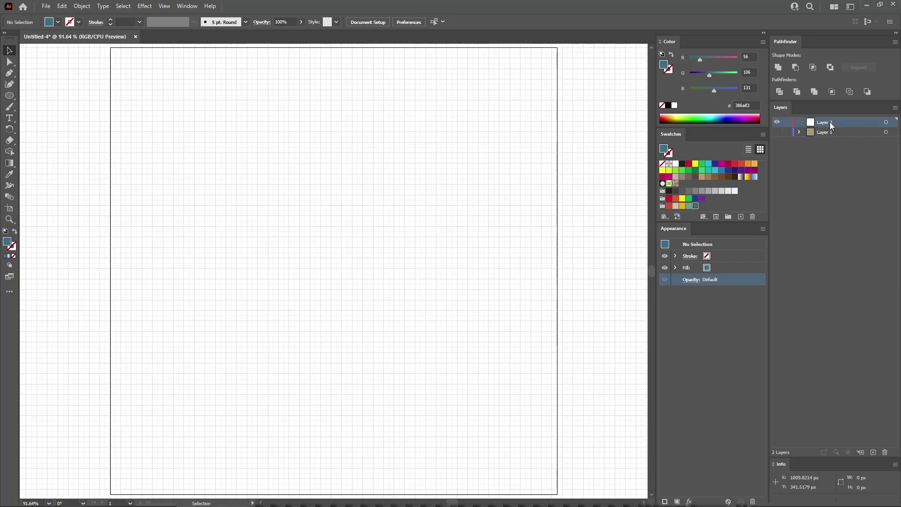
Draw a horizontal line about 240 px long near the artboard's middle, with no fill and a 20 pt stroke in the saved red swatch.
drag(15, 98, 50, 138)
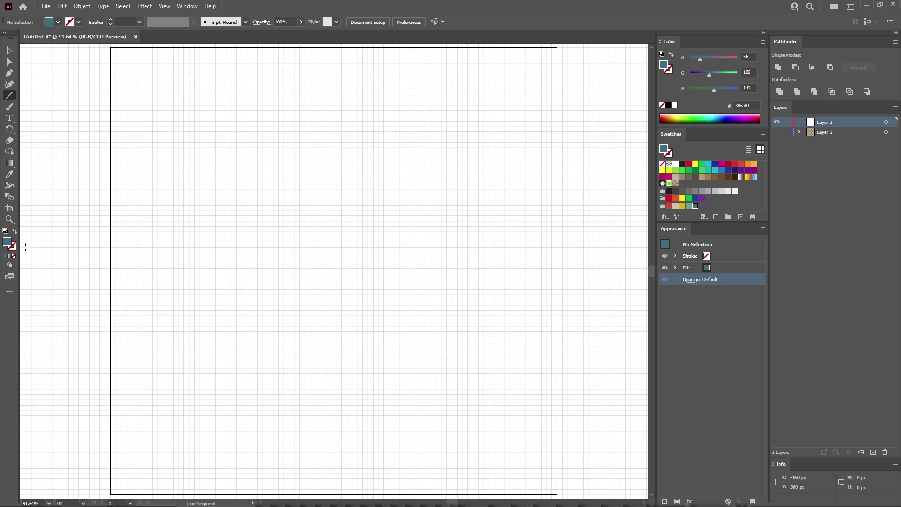
key(shift+x)
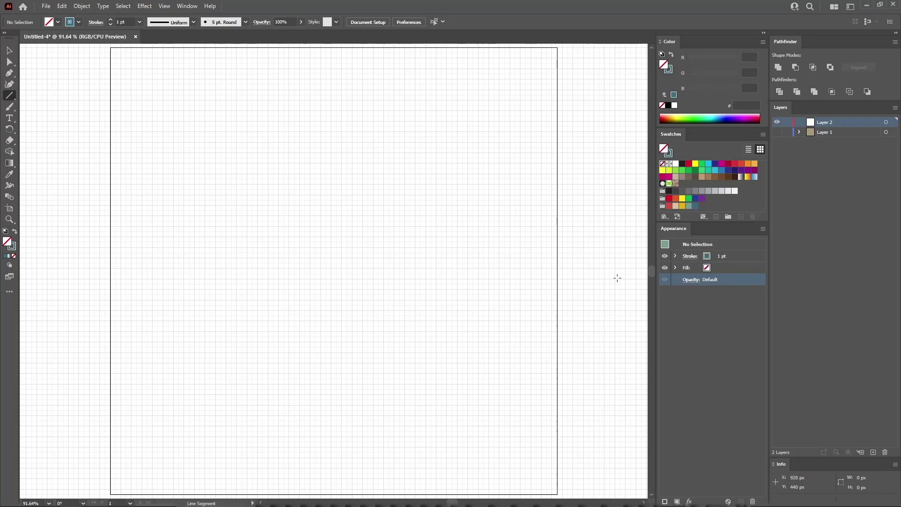
click(741, 256)
click(751, 256)
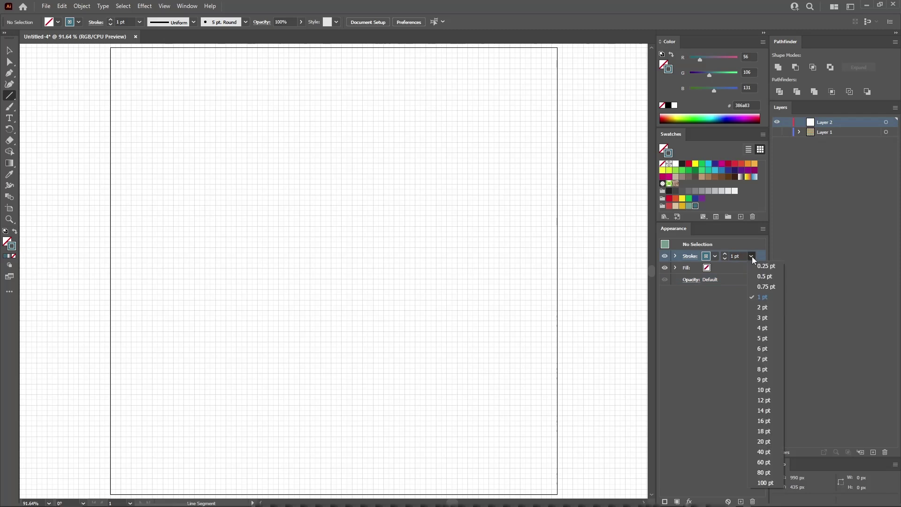
click(765, 442)
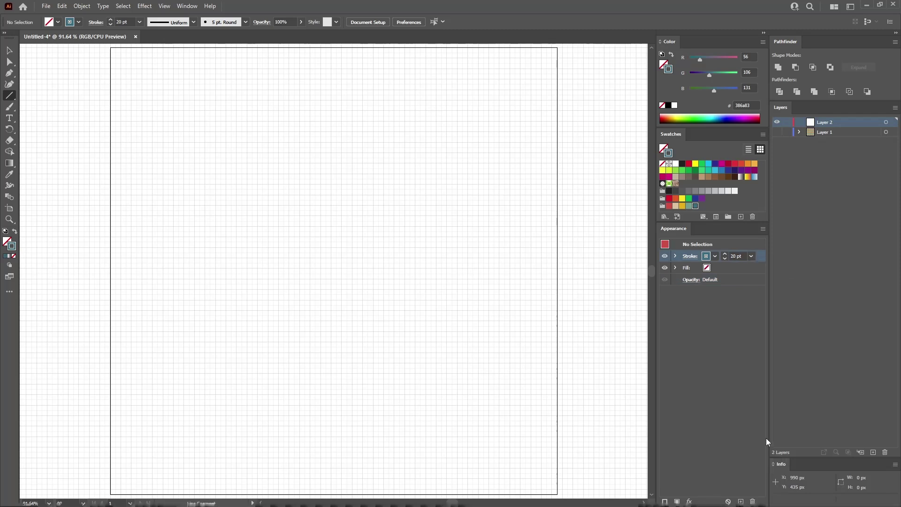
click(668, 205)
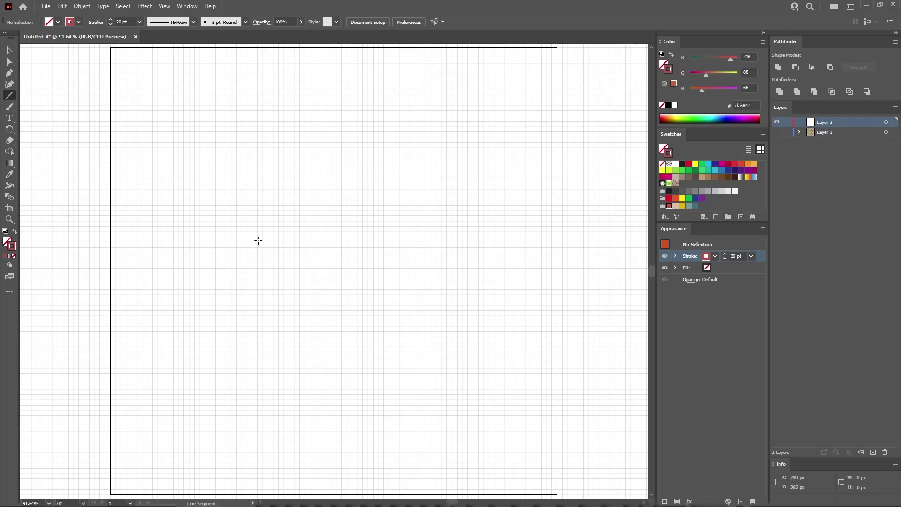
drag(225, 236, 351, 238)
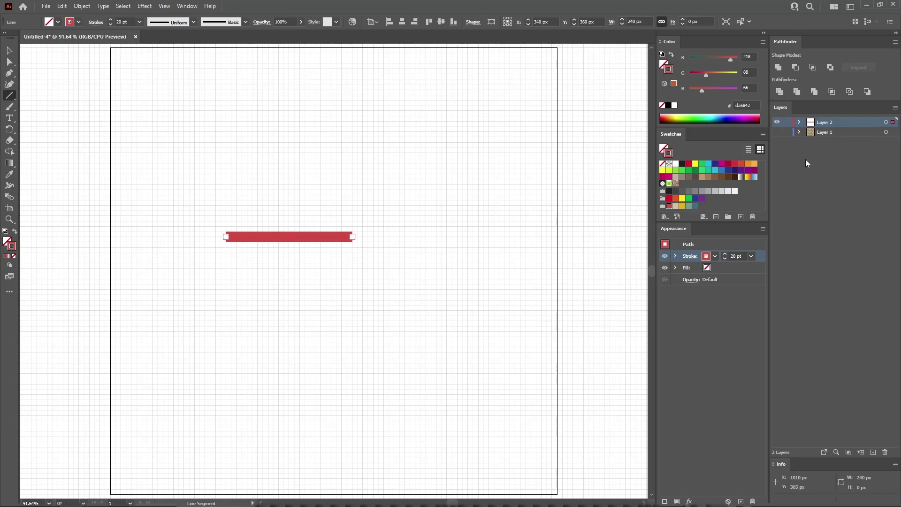
Change Layer 2's highlight color to Black in its layer options.
double_click(848, 124)
click(568, 290)
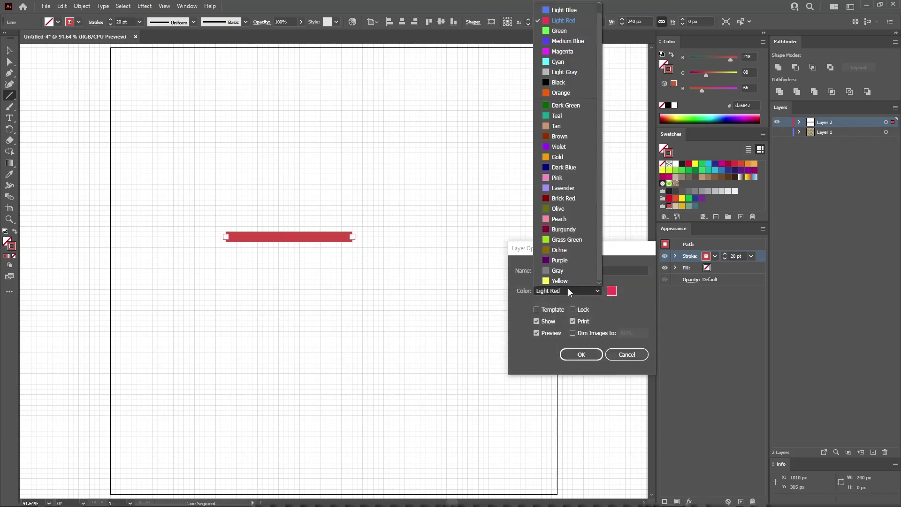
click(564, 82)
click(581, 354)
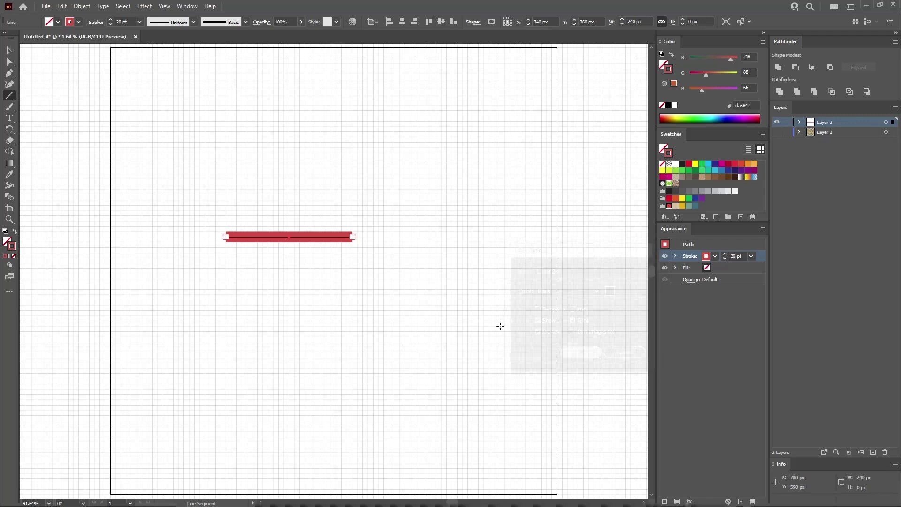
Duplicate the line twice downward at 20 px spacing, using the saved yellow swatch for the first copy's stroke and the sage green for the second.
key(ctrl+equal)
key(ctrl+equal)
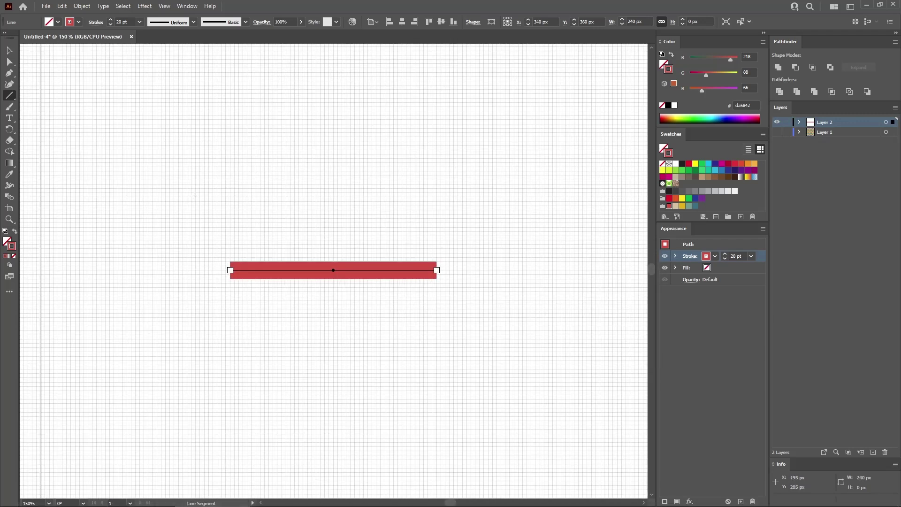
click(10, 50)
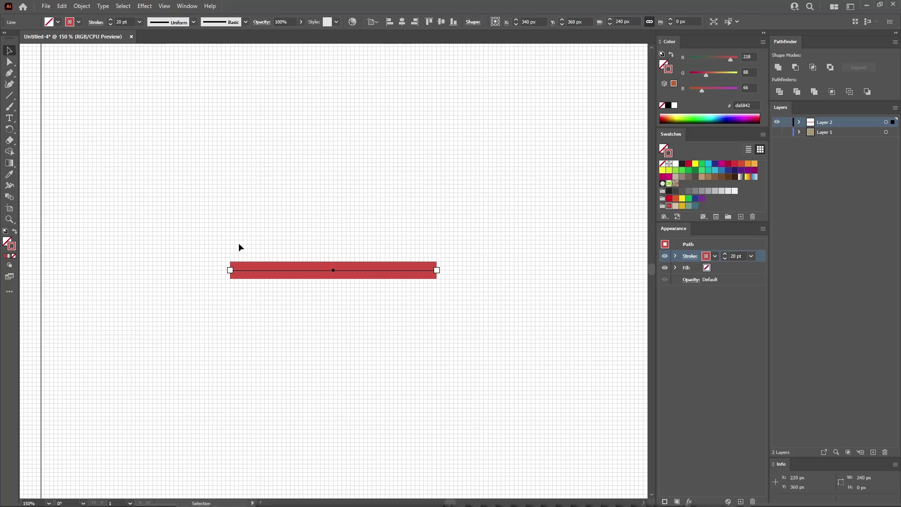
drag(333, 273, 333, 289)
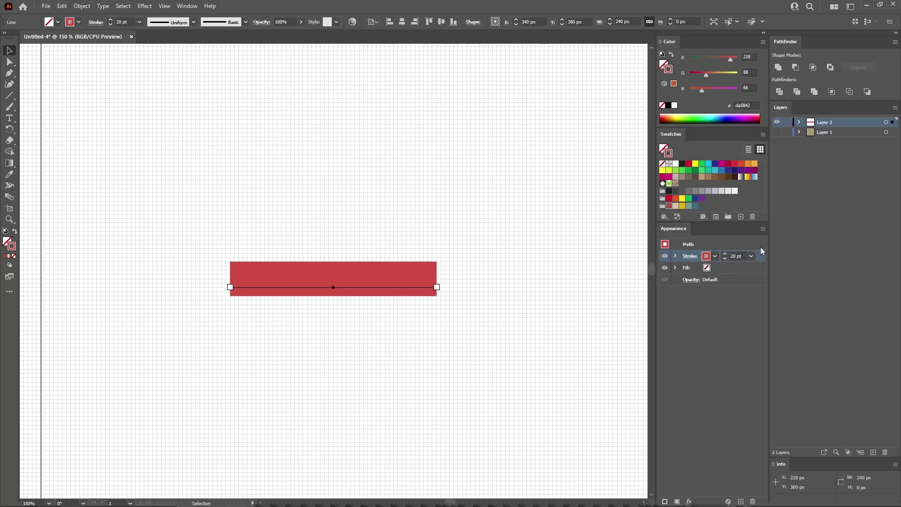
click(682, 207)
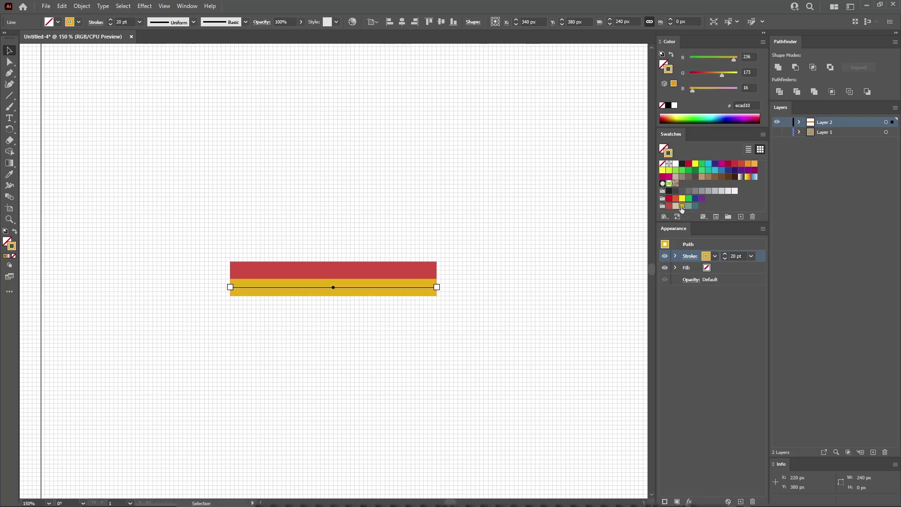
drag(412, 290, 409, 305)
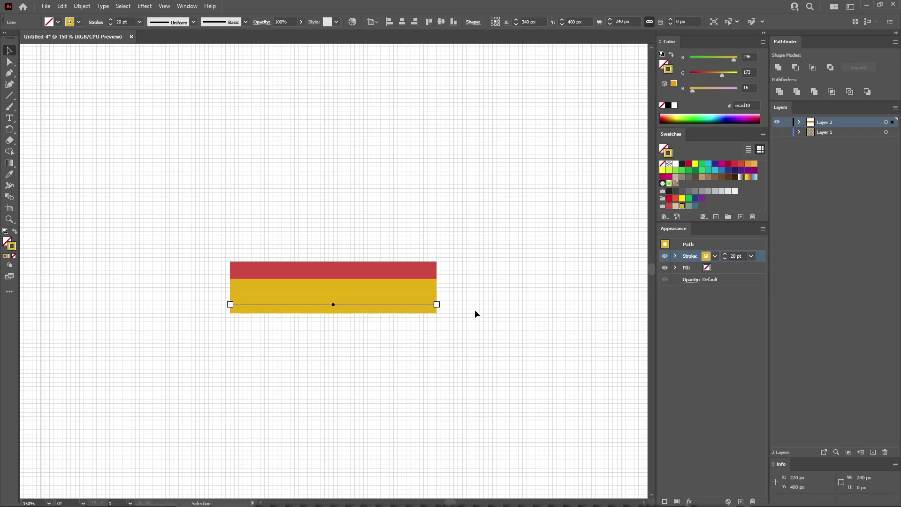
click(689, 206)
Duplicate the sage green line 20 px lower and set the copy's stroke color to R 42, G 129, B 138.
drag(415, 307, 412, 322)
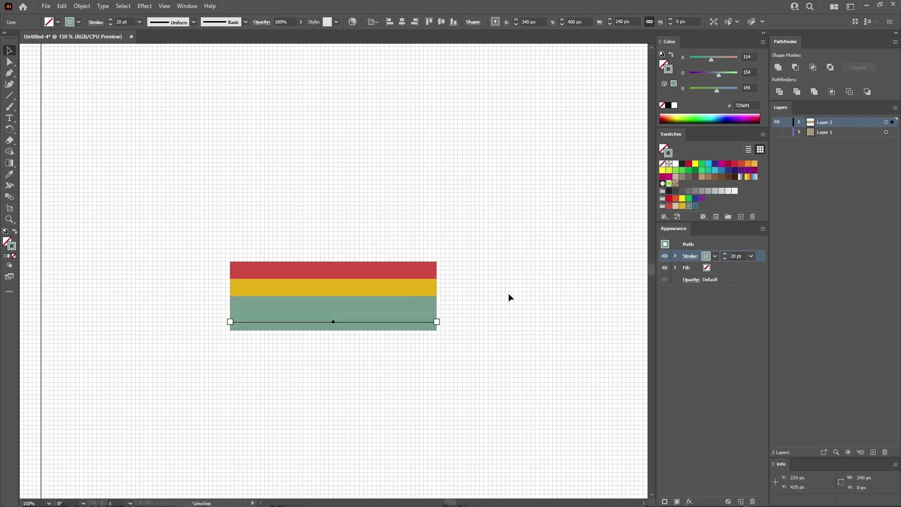
click(747, 57)
text(42)
key(Tab)
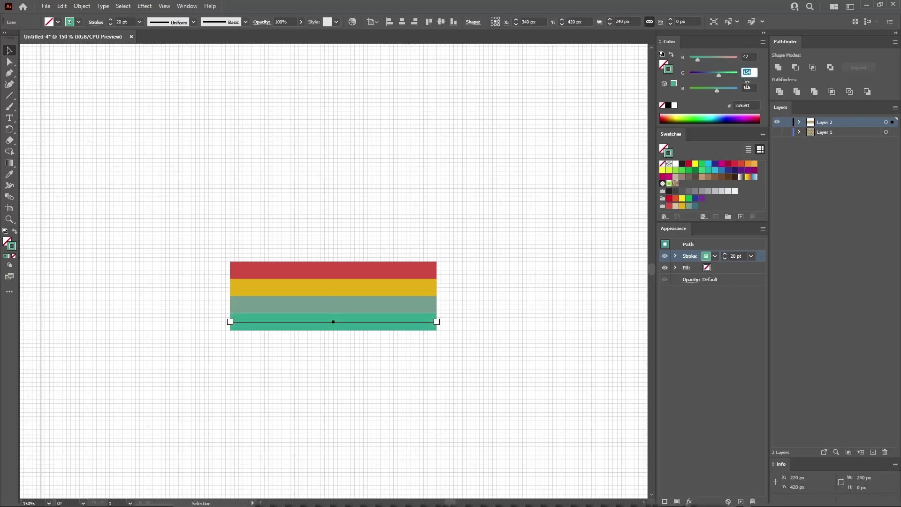
text(129)
key(Tab)
text(138)
key(Return)
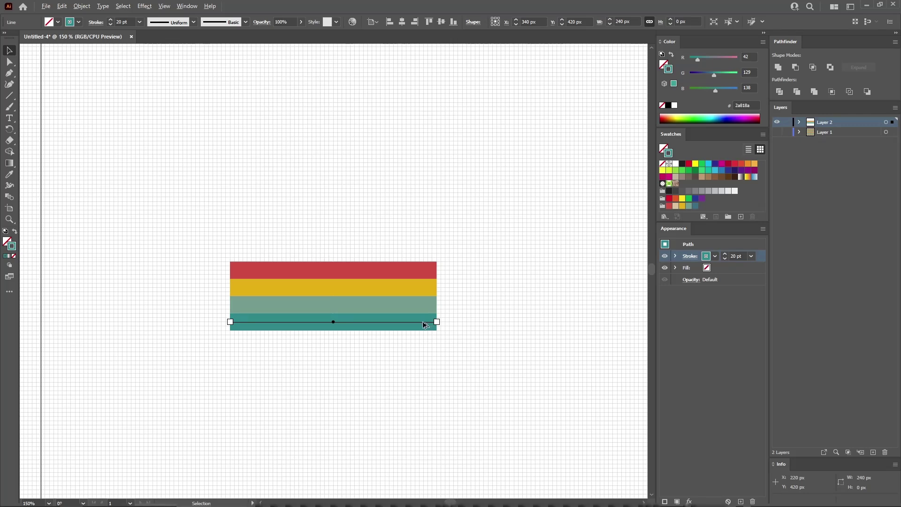
Add a fifth line 20 px lower in the saved blue swatch, and duplicate all five lines directly beneath the set.
drag(424, 324, 419, 339)
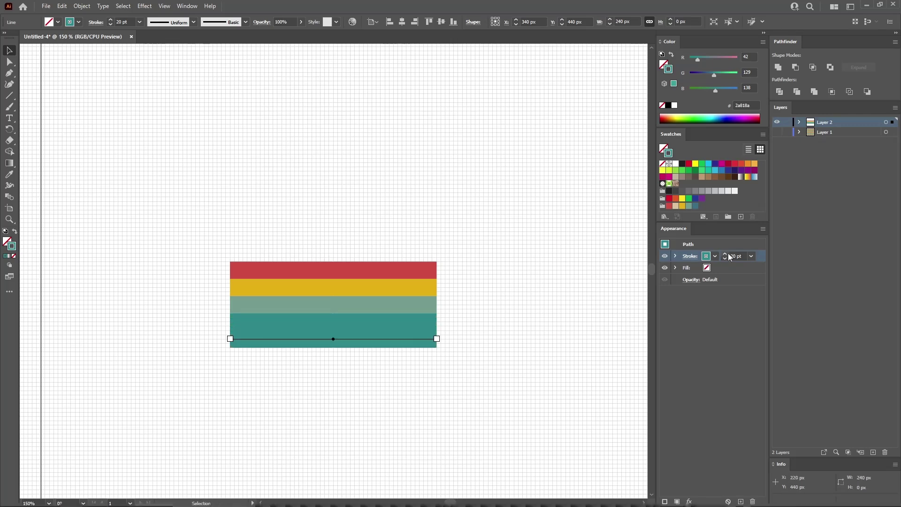
click(692, 207)
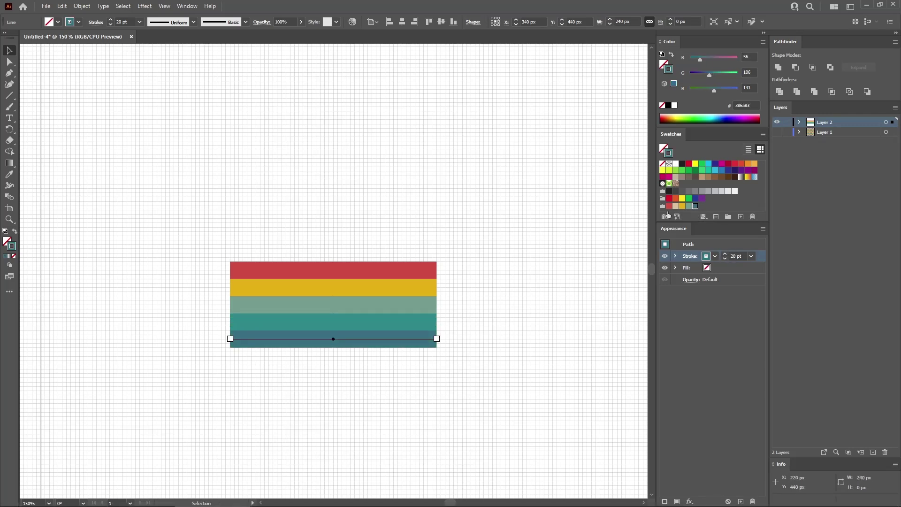
drag(494, 242, 207, 367)
drag(353, 303, 348, 392)
Apply a Zig Zag effect to all ten lines with an absolute size of 20 px, 3 ridges per segment and smooth points.
drag(488, 448, 175, 222)
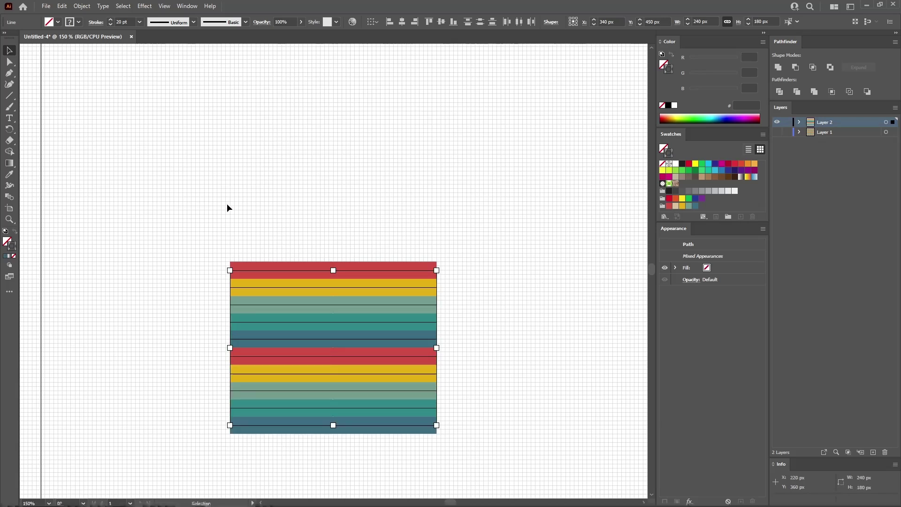
click(147, 7)
mouse_move(202, 83)
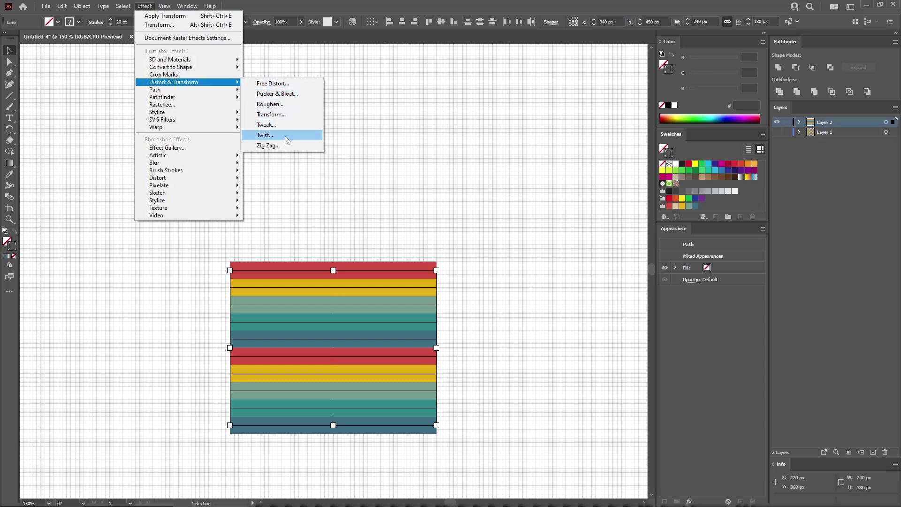
click(282, 145)
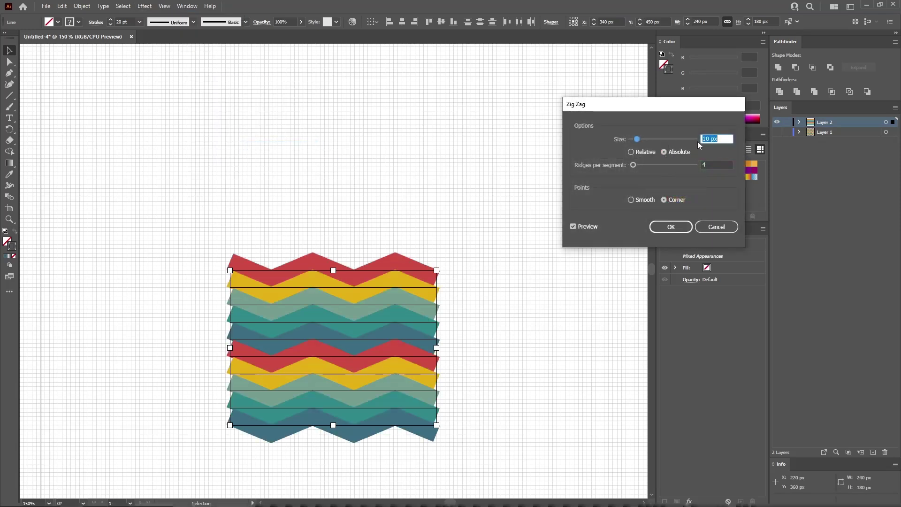
click(668, 152)
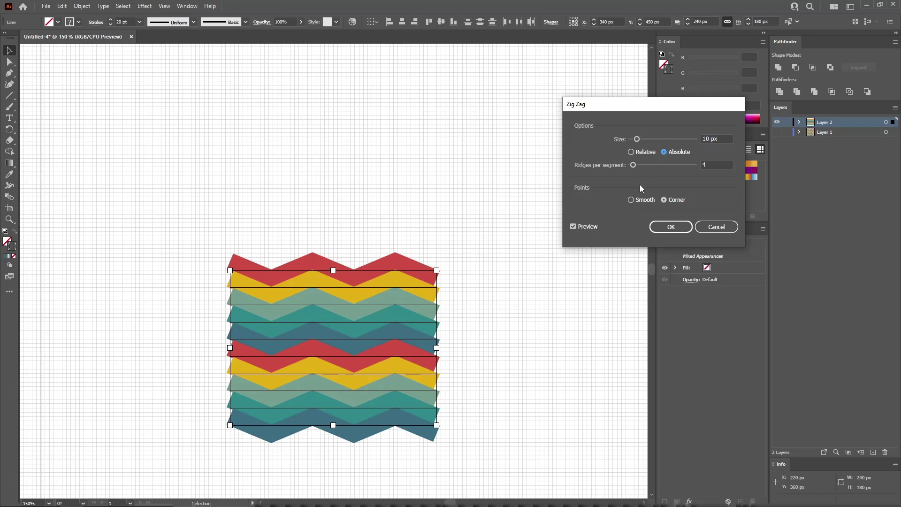
click(630, 200)
drag(705, 139, 694, 140)
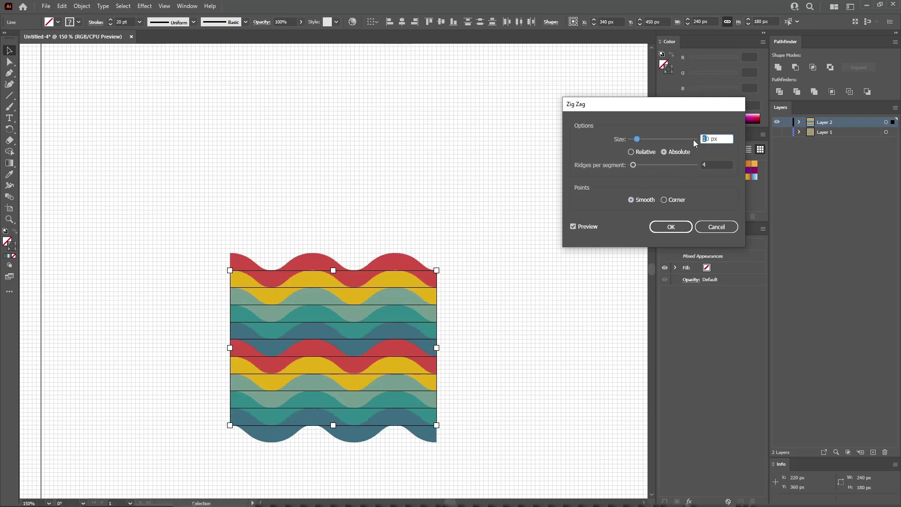
text(2)
key(Tab)
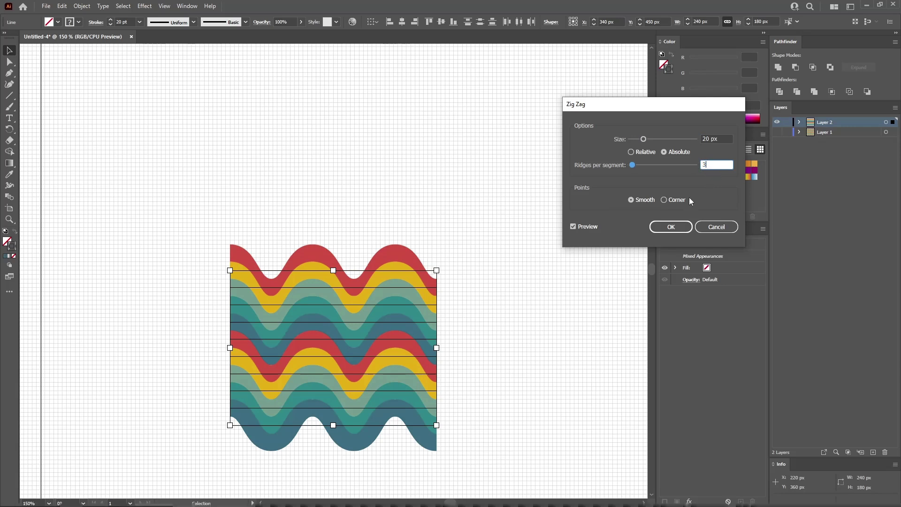
click(672, 227)
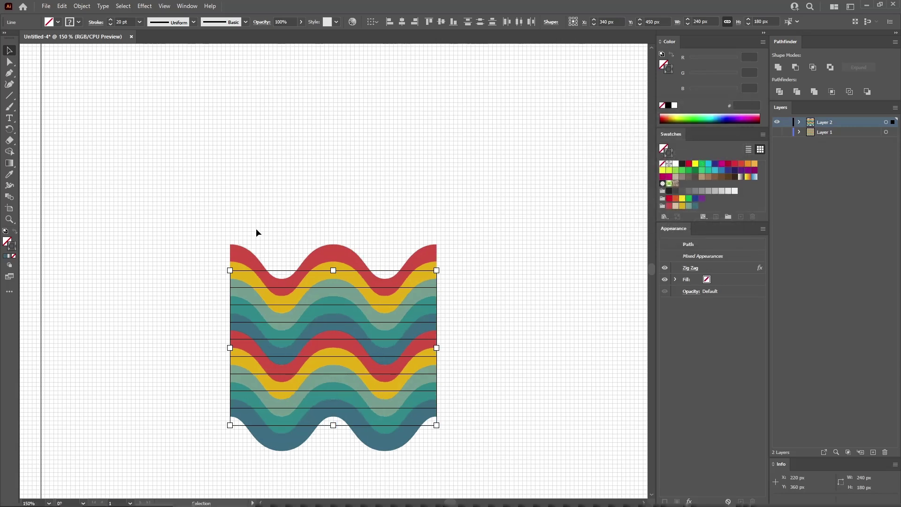
Create a 120 x 100 px rectangle above the wavy lines with no stroke and no fill.
drag(16, 102, 43, 97)
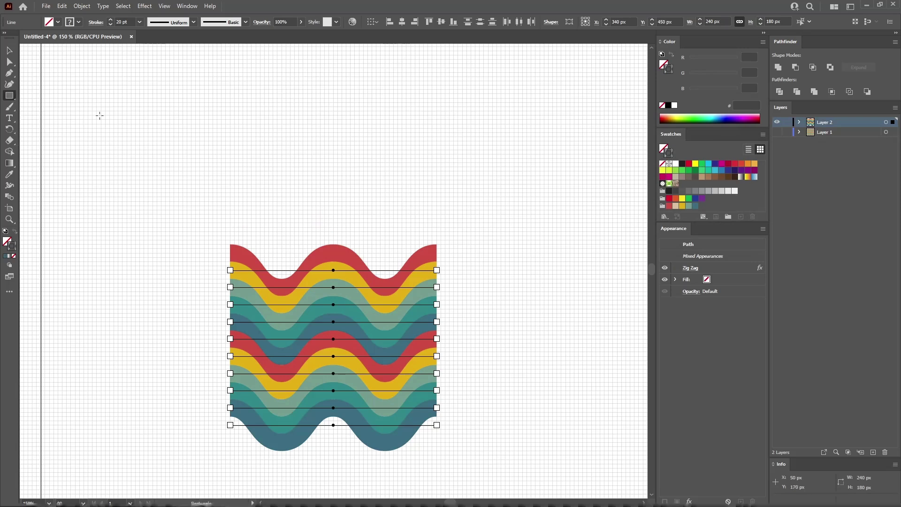
click(317, 168)
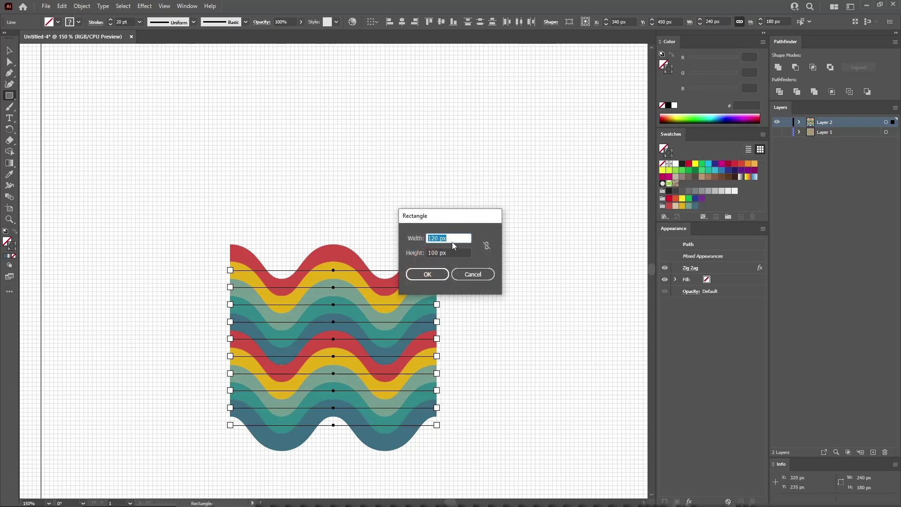
key(Tab)
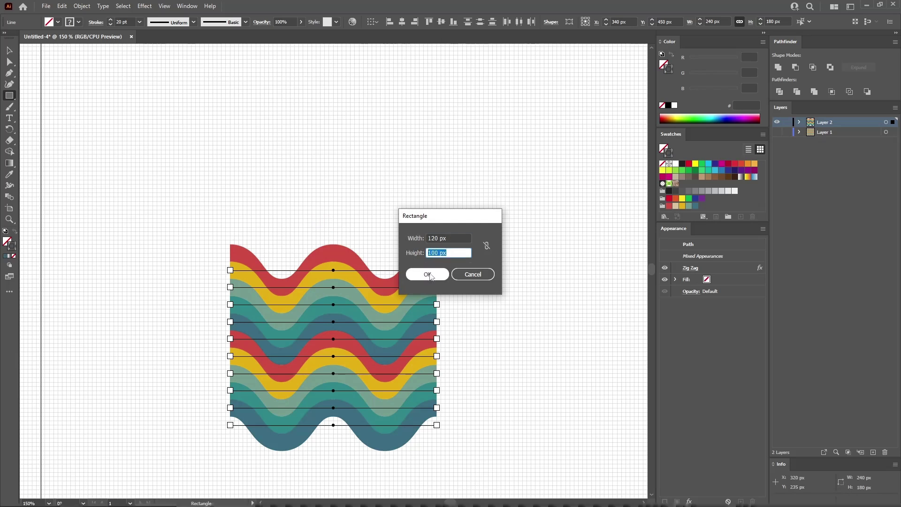
click(427, 274)
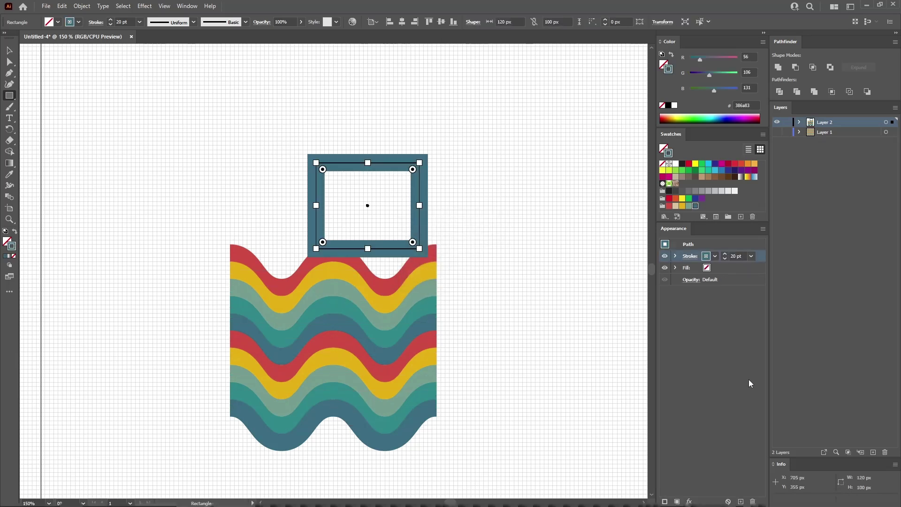
click(722, 267)
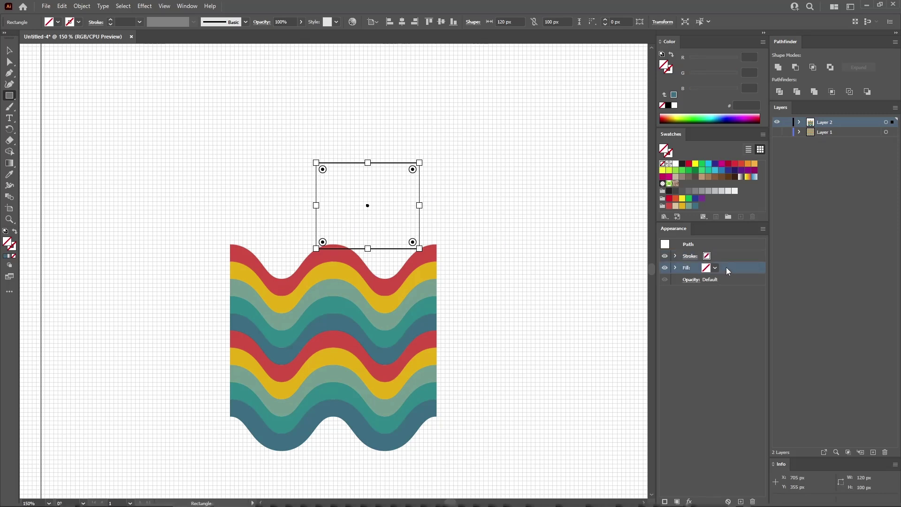
Send the rectangle beneath all lines in Layer 2's stacking order and place its upper-left corner at X 280 px, Y 370 px over the waves.
click(799, 123)
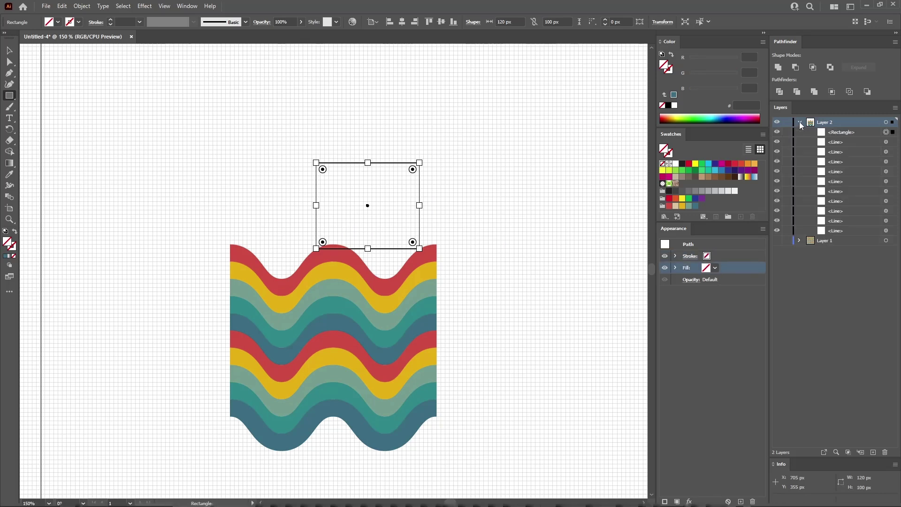
click(854, 133)
drag(859, 136, 847, 233)
key(v)
drag(394, 165, 360, 278)
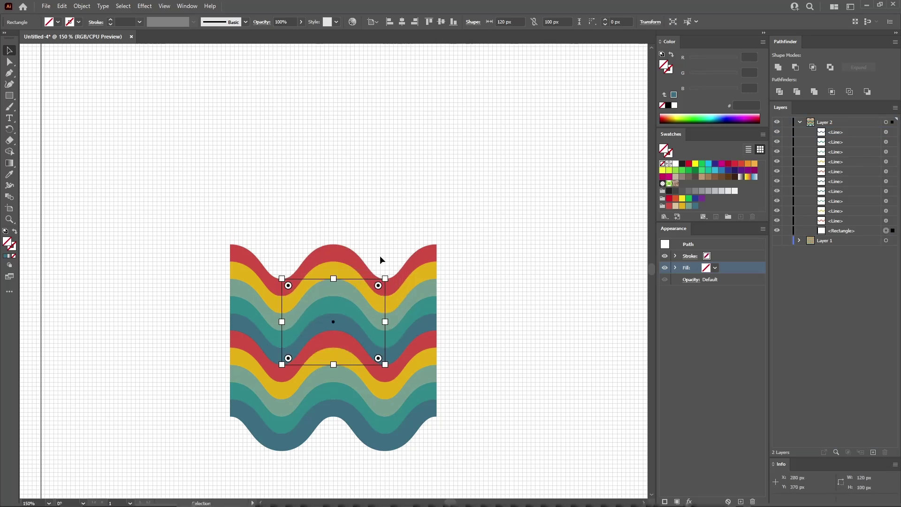
Save the wavy lines together with the unfilled rectangle as a pattern swatch, and delete the original artwork.
drag(477, 157, 188, 465)
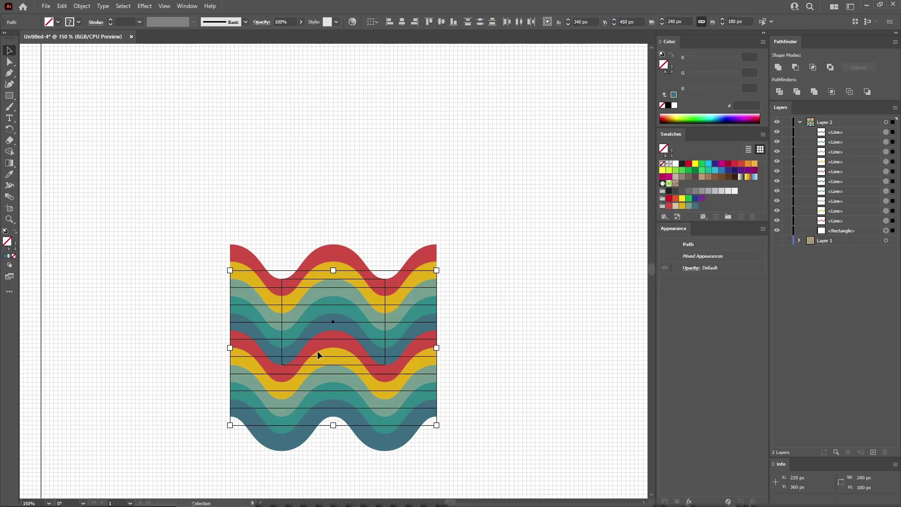
drag(353, 322, 697, 183)
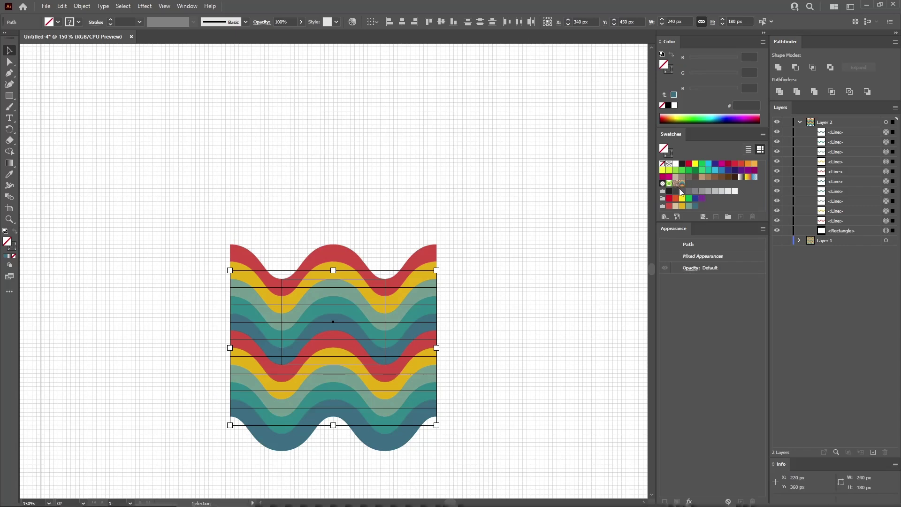
key(Delete)
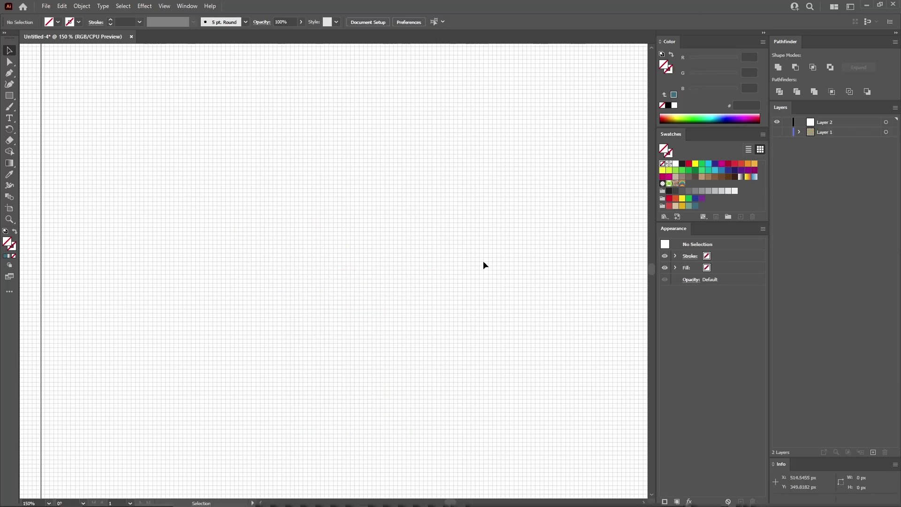
Create an 850 x 850 px square on Layer 2.
key(ctrl+0)
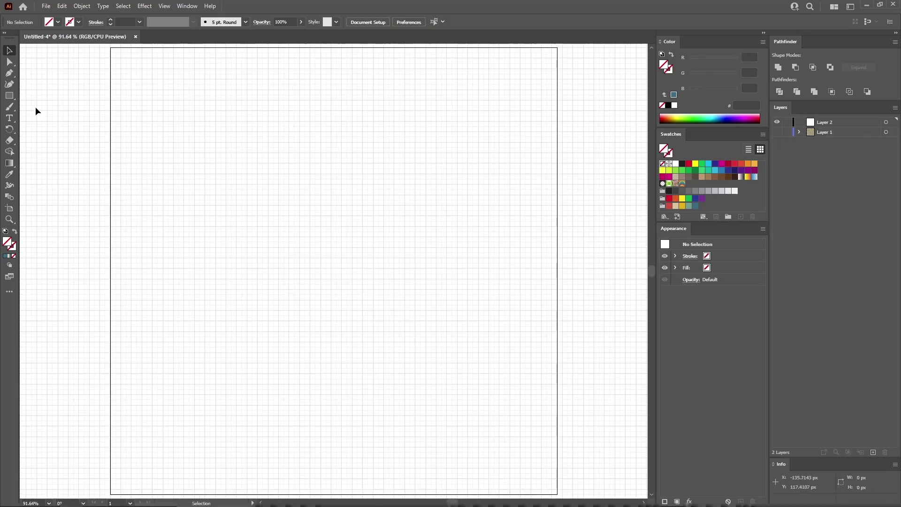
click(13, 96)
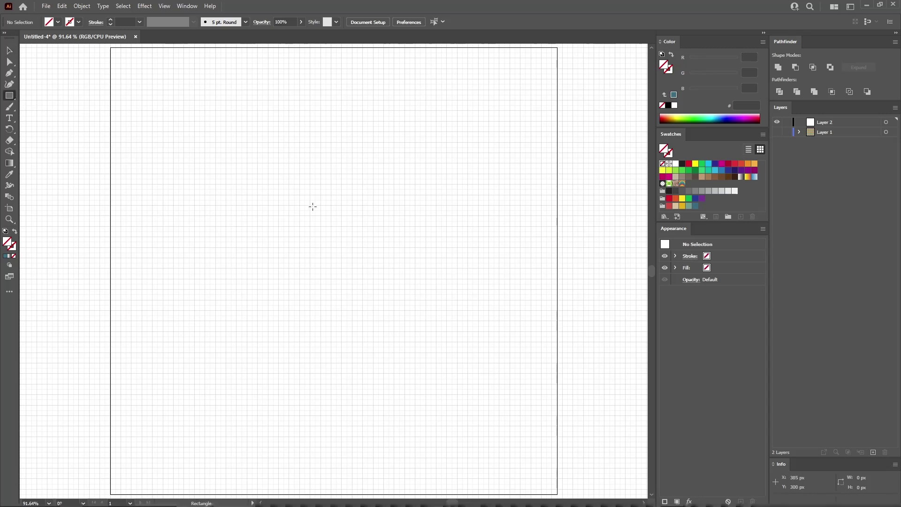
click(320, 224)
text(8)
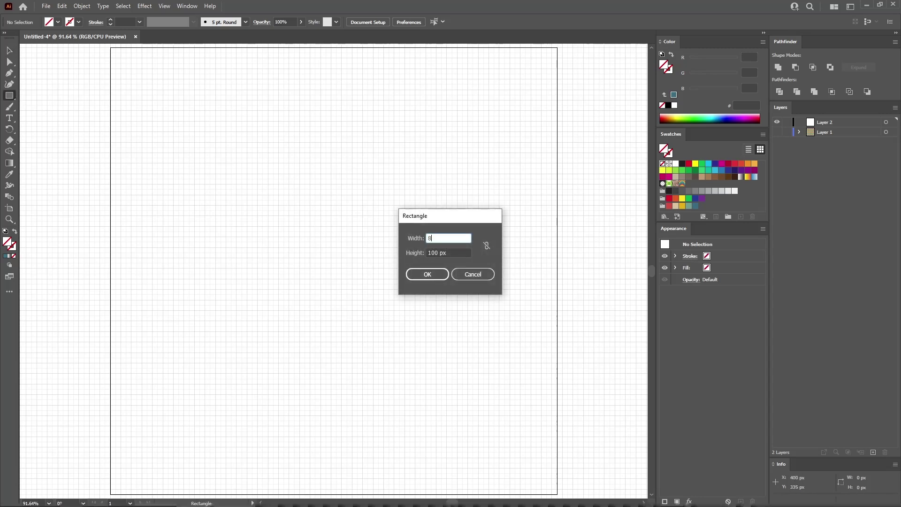
text(50)
key(Tab)
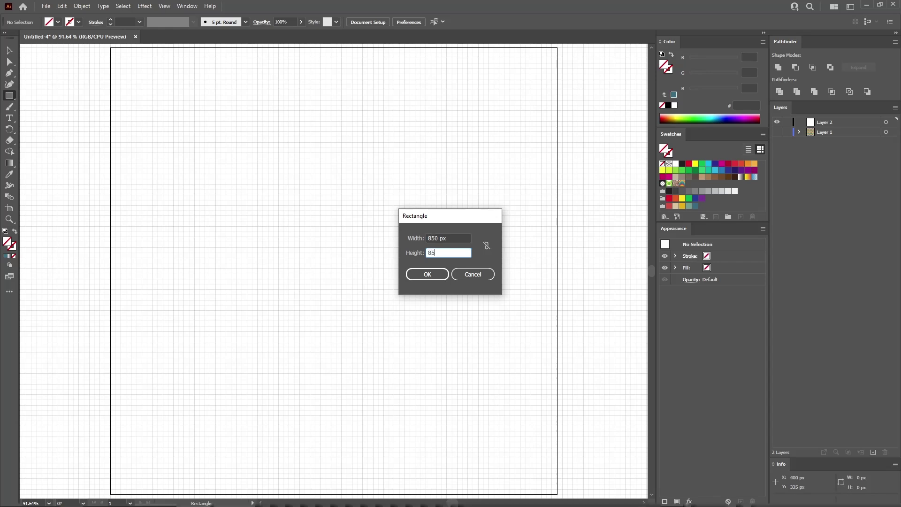
key(Return)
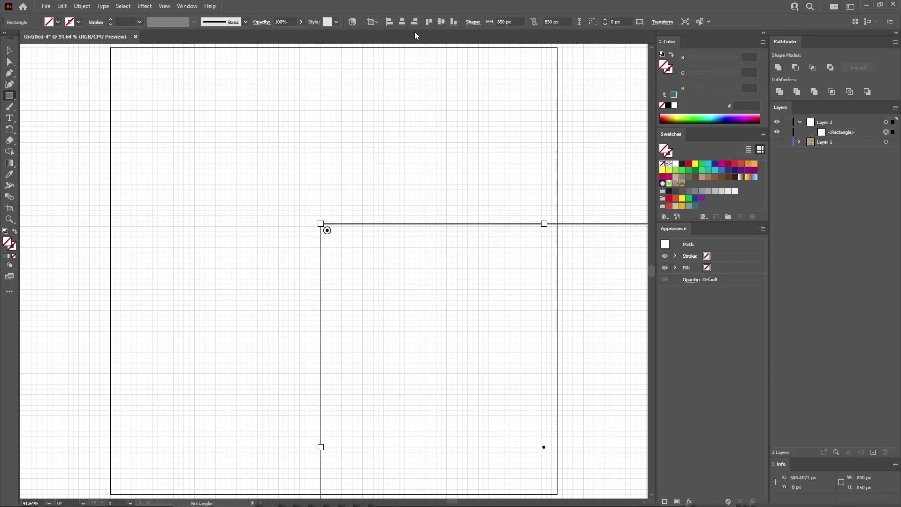
Center the square horizontally and vertically on the artboard and fill it with the new wave pattern swatch.
click(402, 22)
click(442, 22)
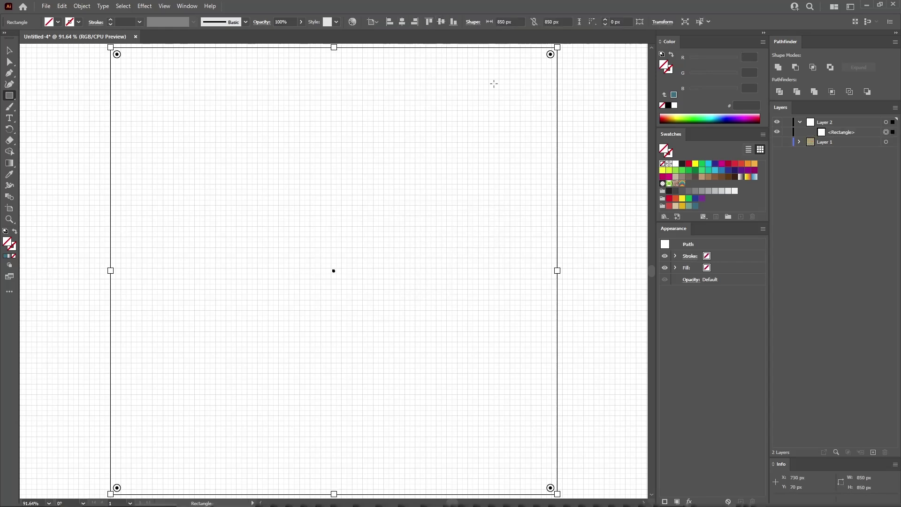
click(731, 268)
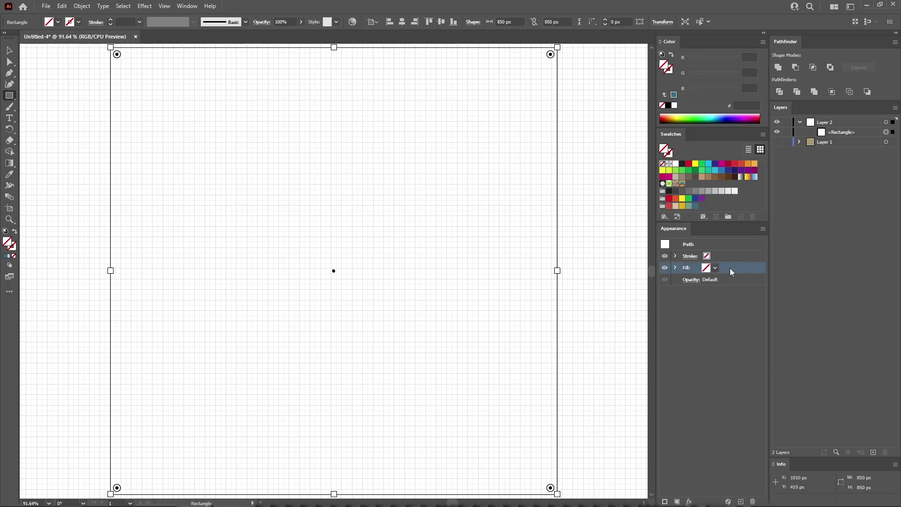
click(683, 184)
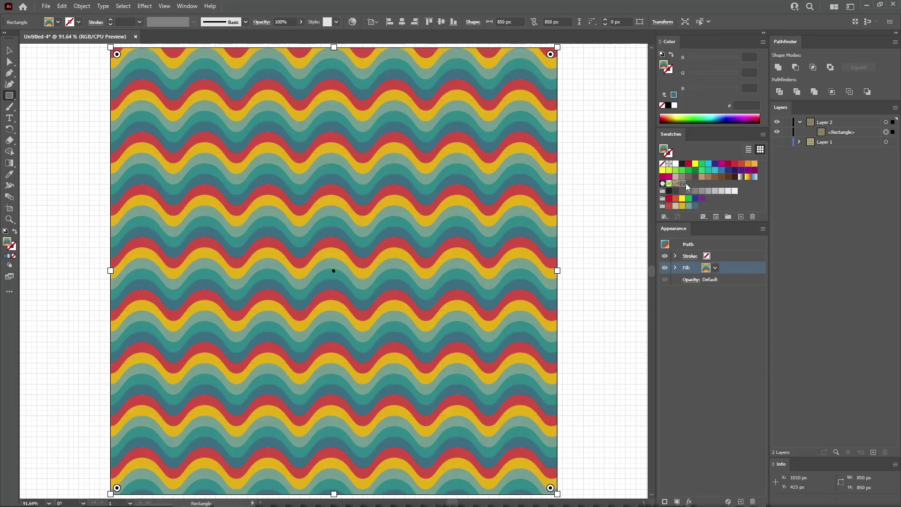